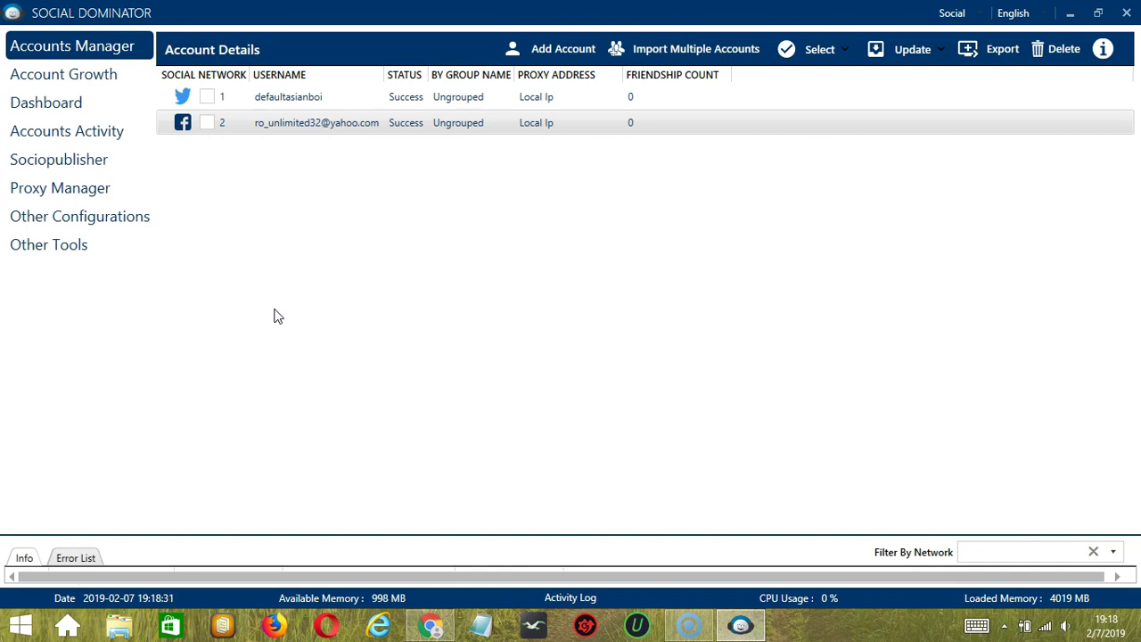
Step: Open the tools for the Facebook account and show its Message To New Friends configuration
click(299, 311)
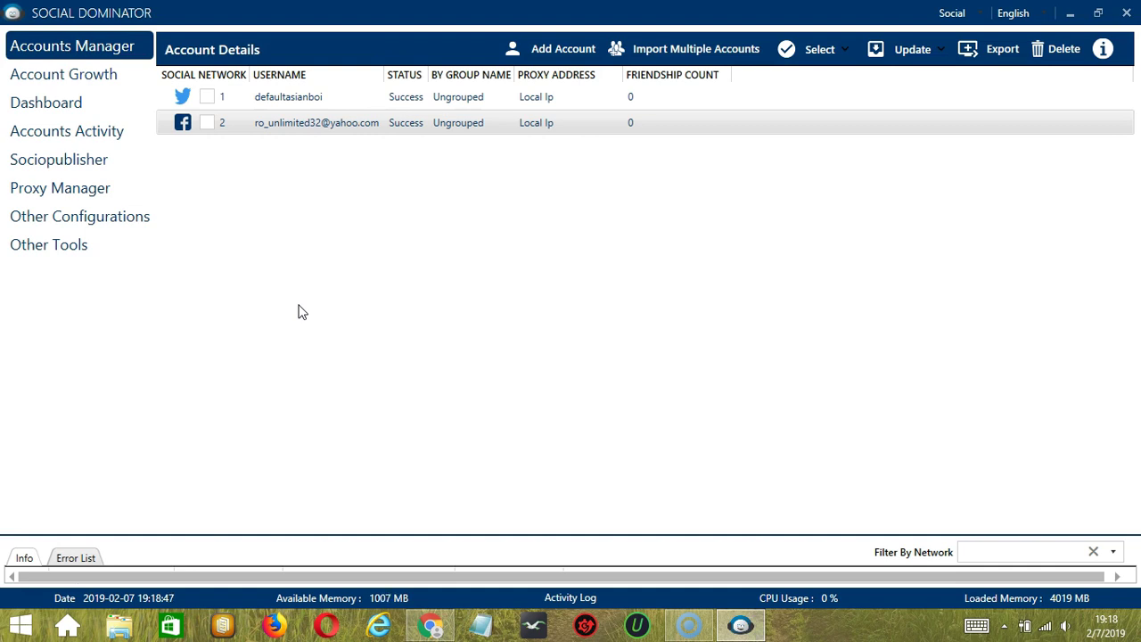
click(315, 125)
right_click(315, 125)
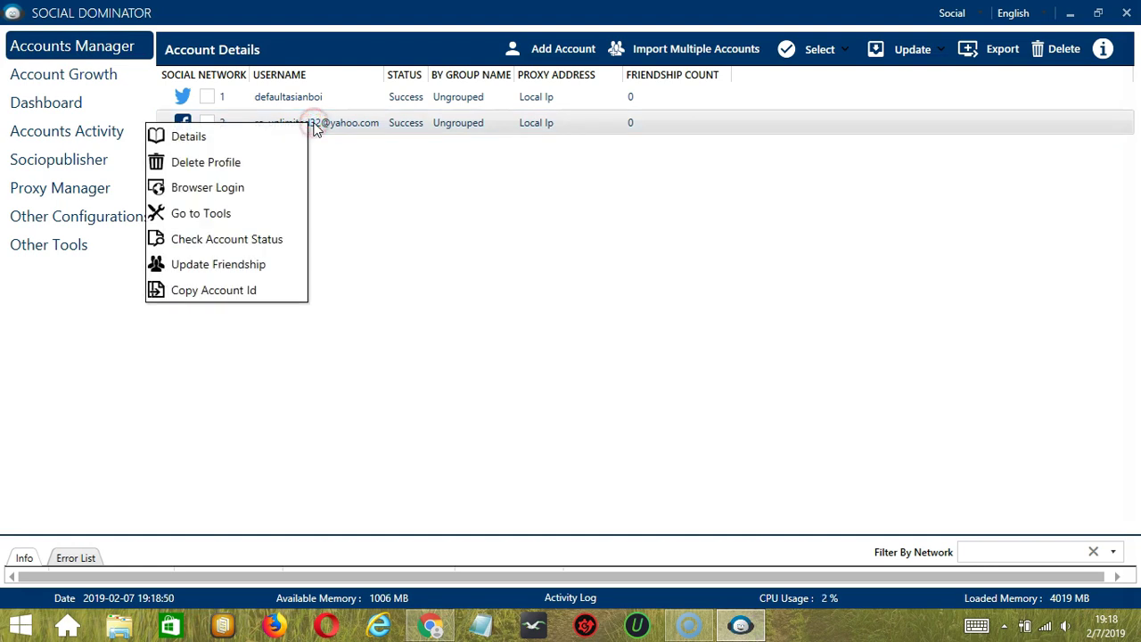
click(214, 216)
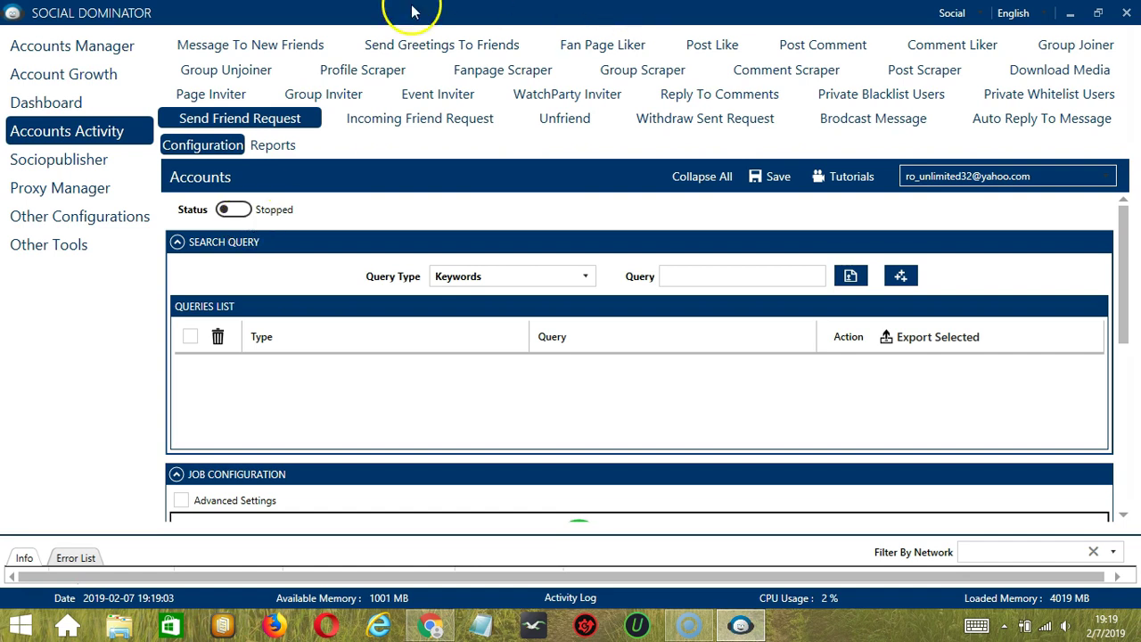
click(258, 46)
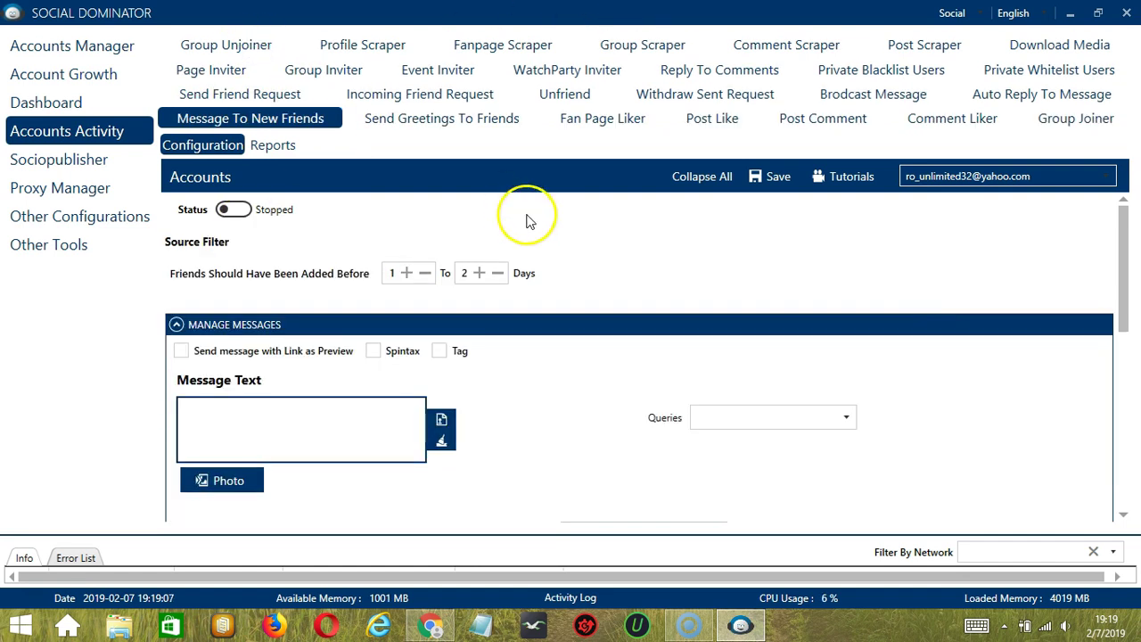
click(686, 206)
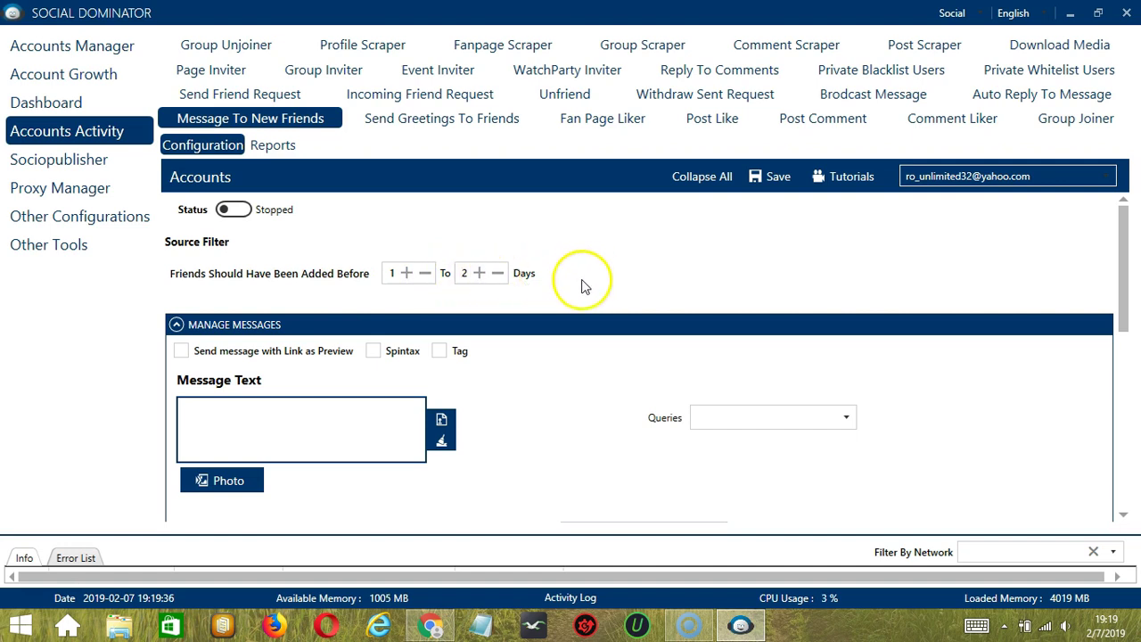
Step: Enable sending the message with link as preview, enter the message "(Hi | Hey | Hello)" and enable Spintax
scroll(549, 313, down, 2)
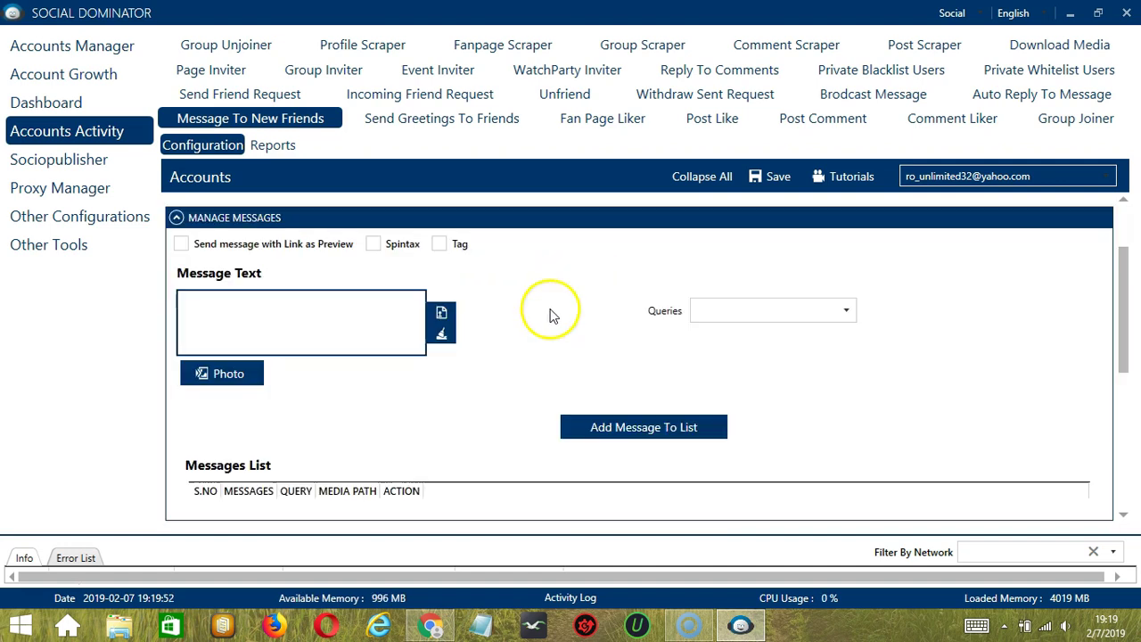
click(182, 249)
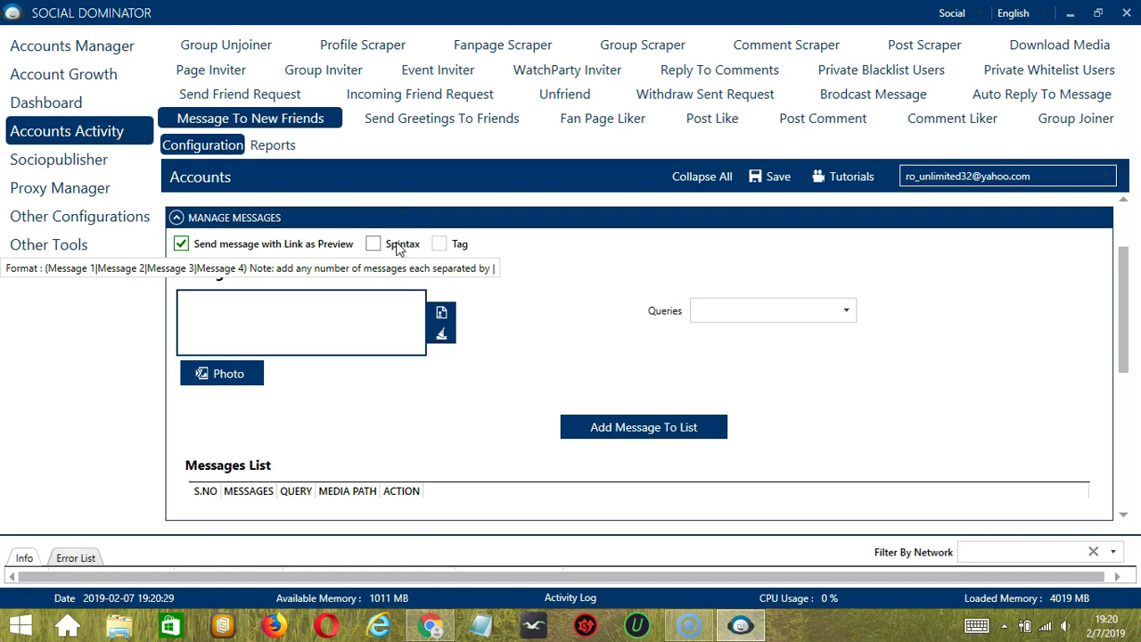
click(272, 313)
text((Hi | Hey | Hello))
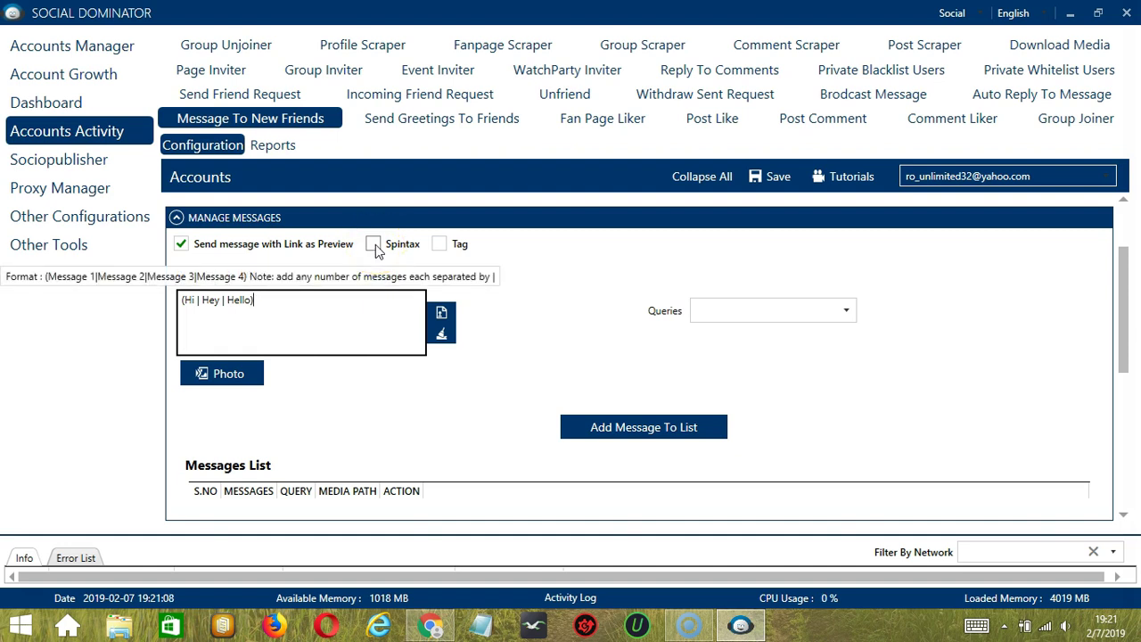
click(373, 244)
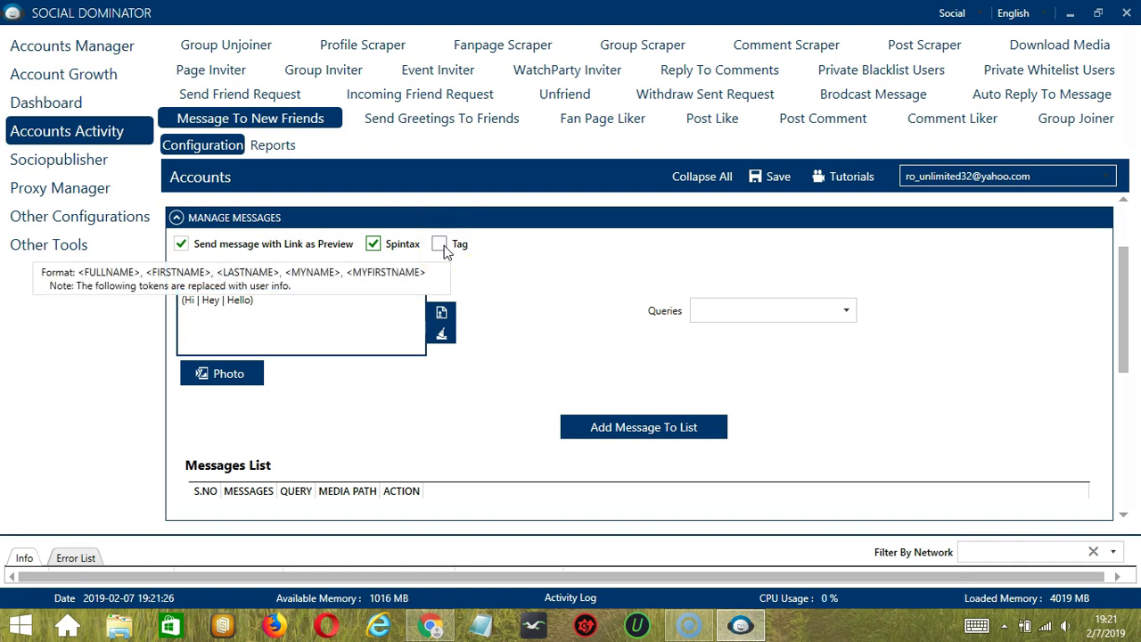
Step: Clear the message text and import it from message.txt on the Desktop, leaving the photo selection empty
click(443, 335)
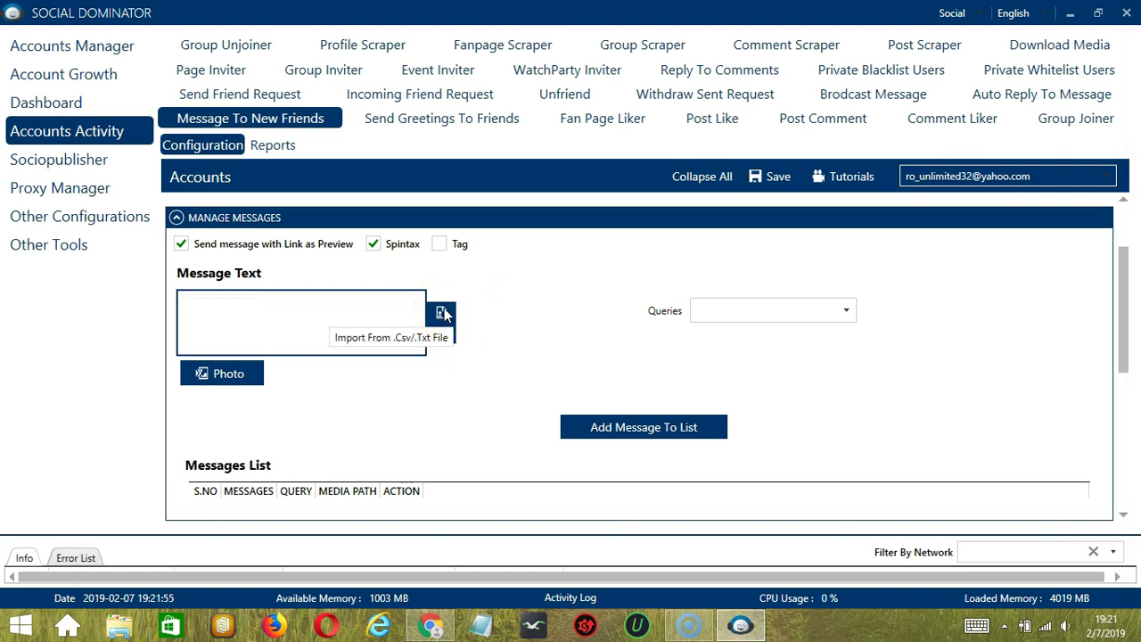
click(443, 314)
click(239, 189)
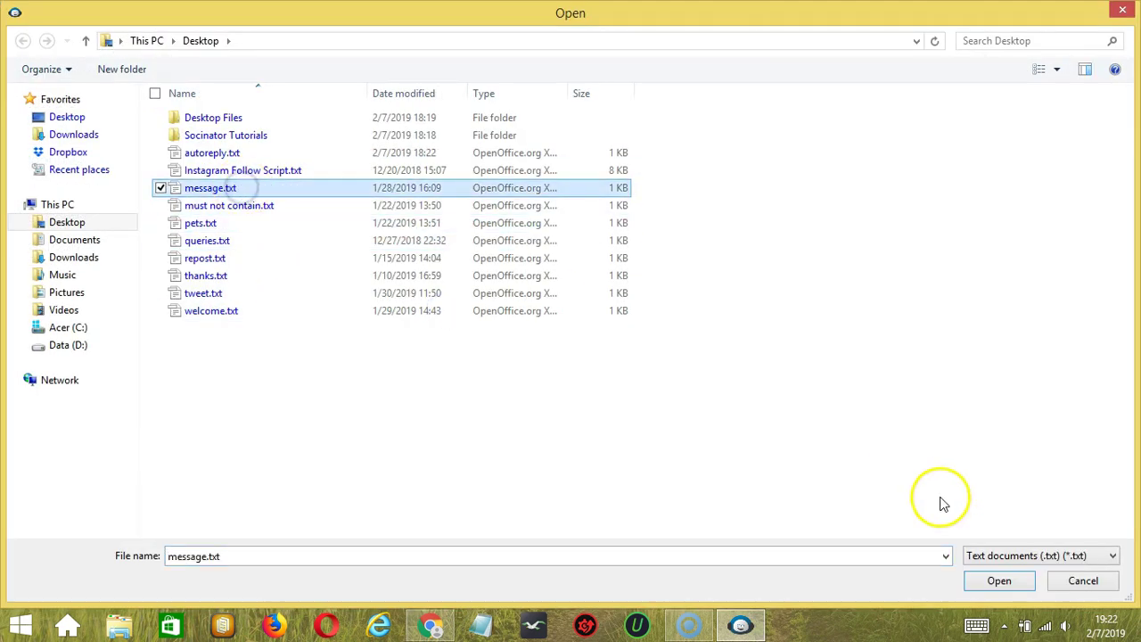
click(1014, 580)
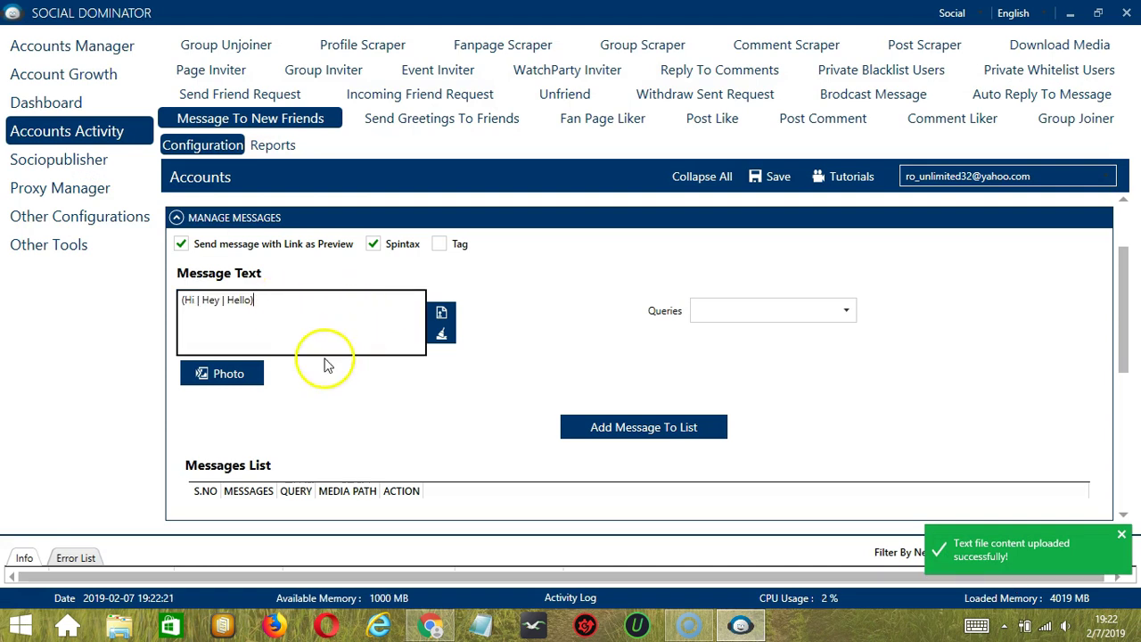
click(254, 374)
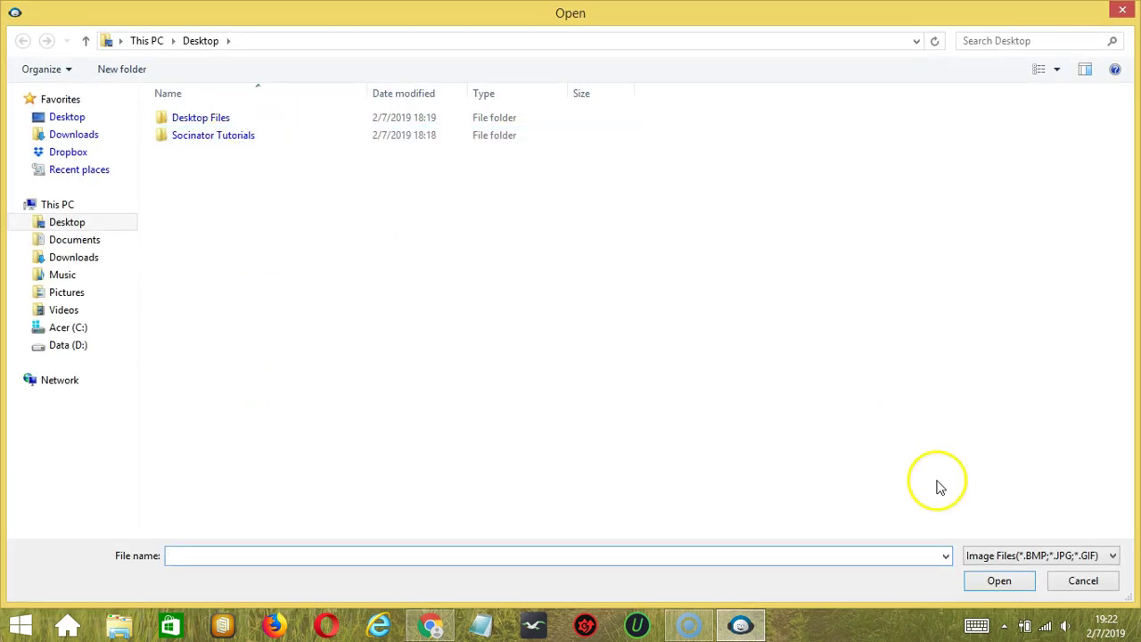
click(1083, 580)
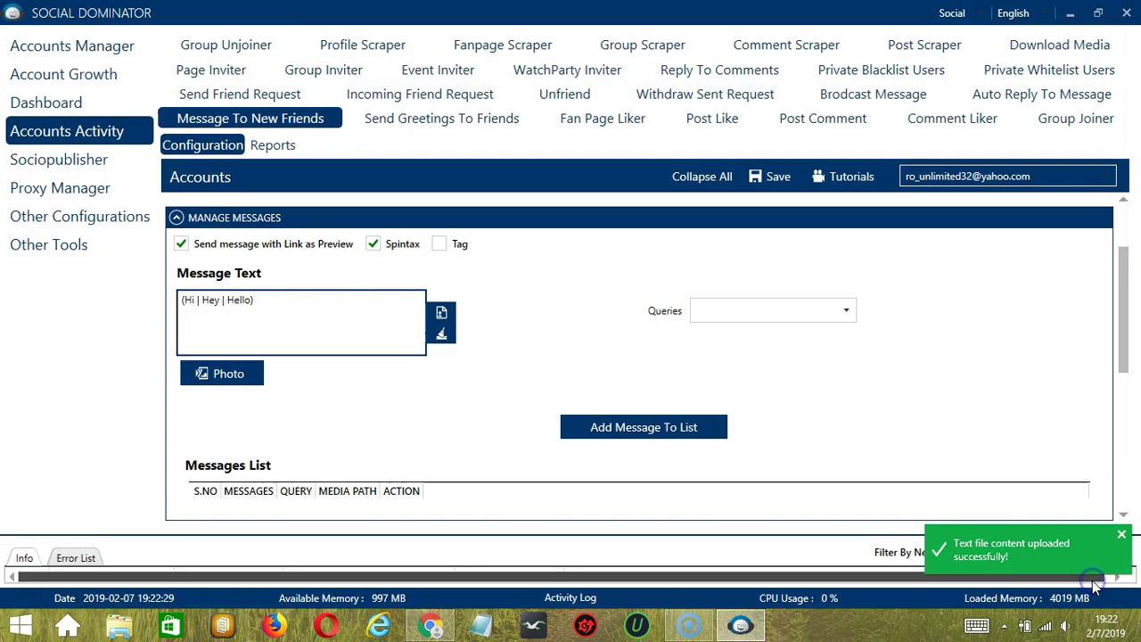
Step: Assign the message to the Message To New Friends query, add it to the messages list and view its available actions
click(829, 310)
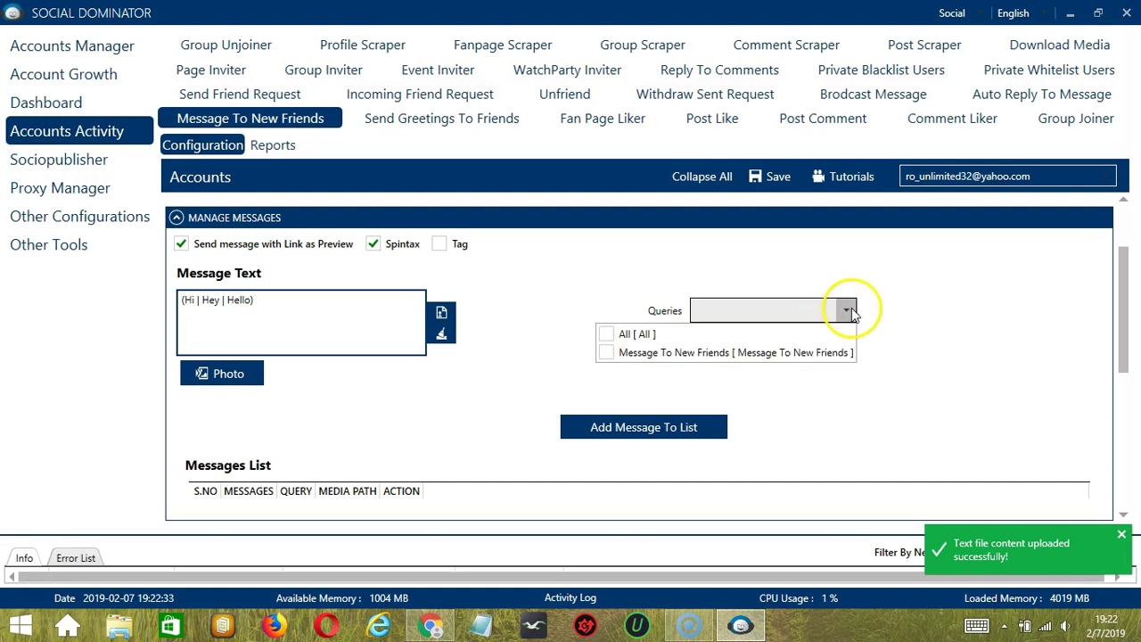
click(685, 356)
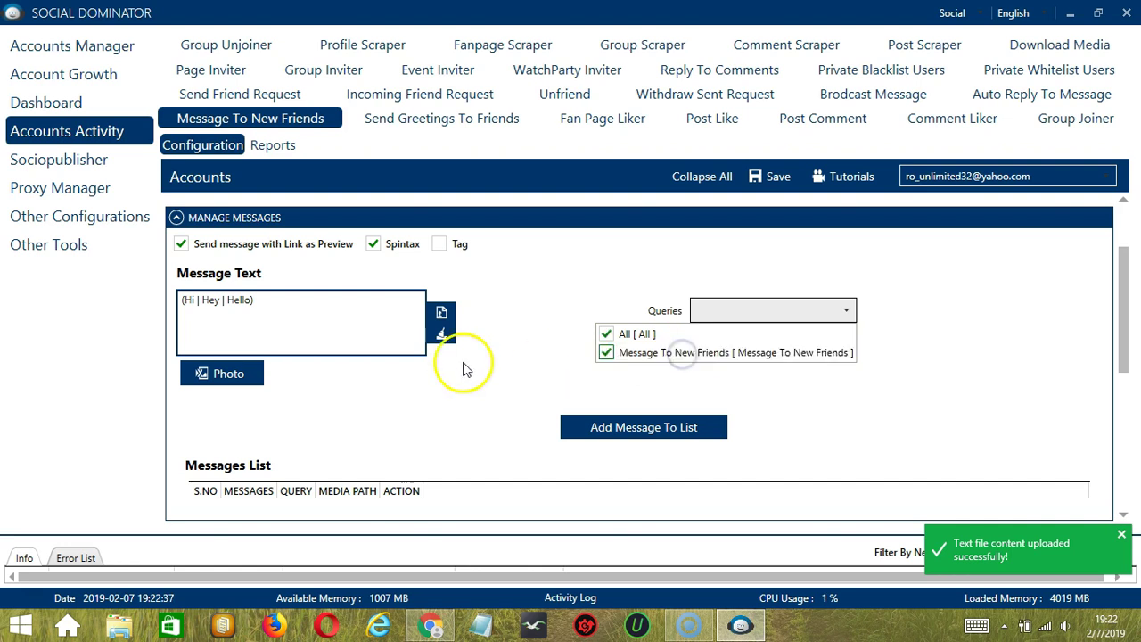
click(718, 425)
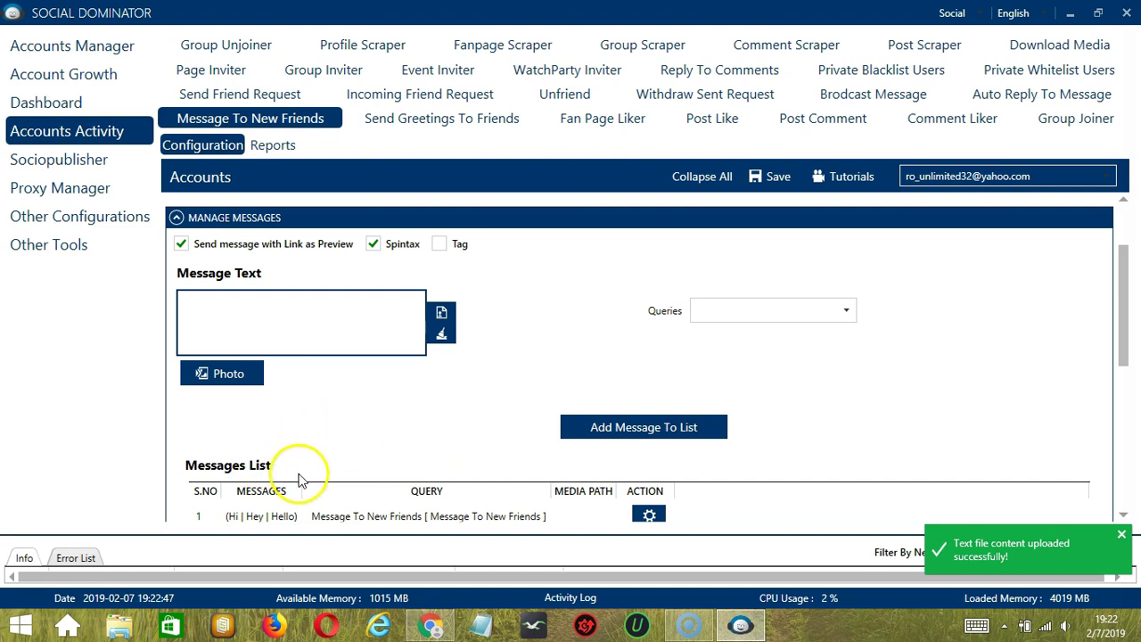
click(383, 516)
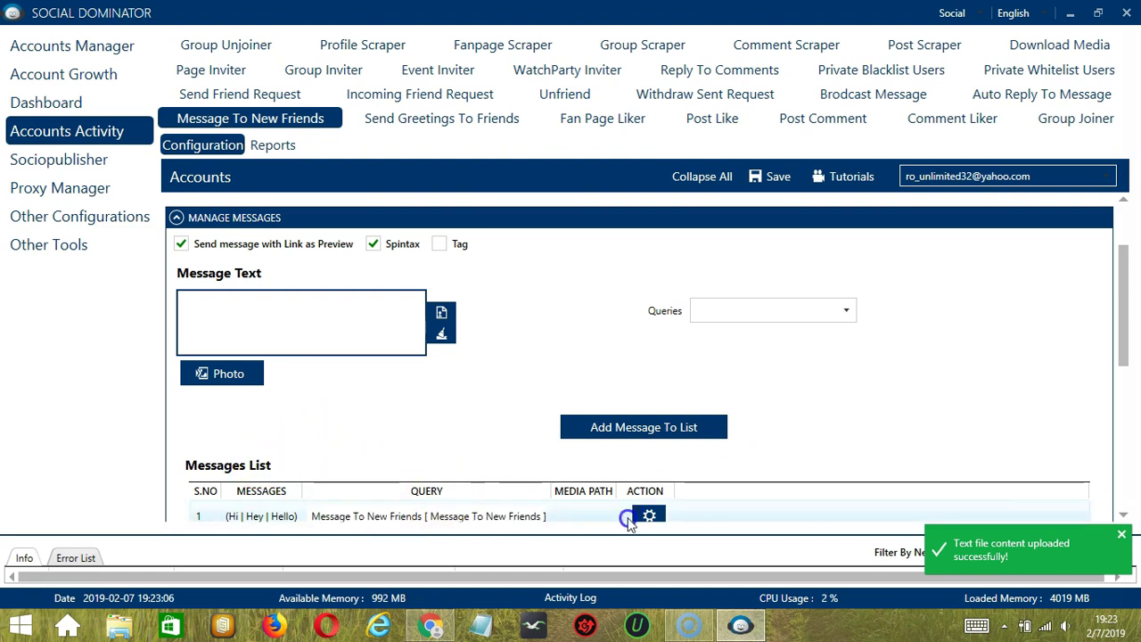
click(651, 515)
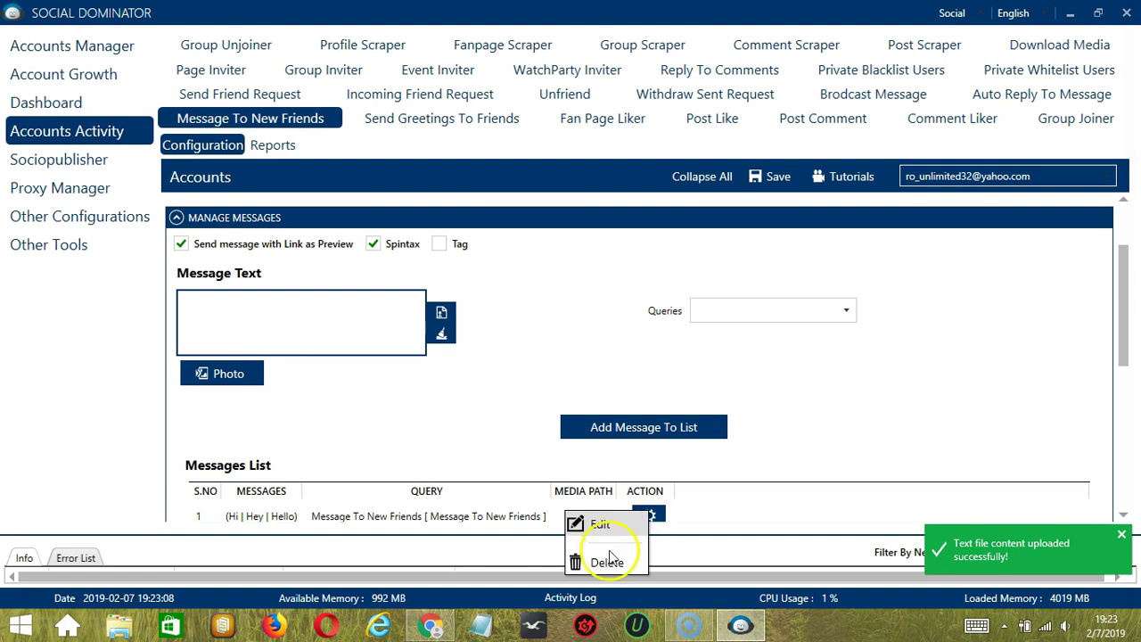
click(865, 461)
Step: Try the Medium and Fast activity speeds in the job configuration and set the speed to Superfast
click(1120, 536)
click(1122, 506)
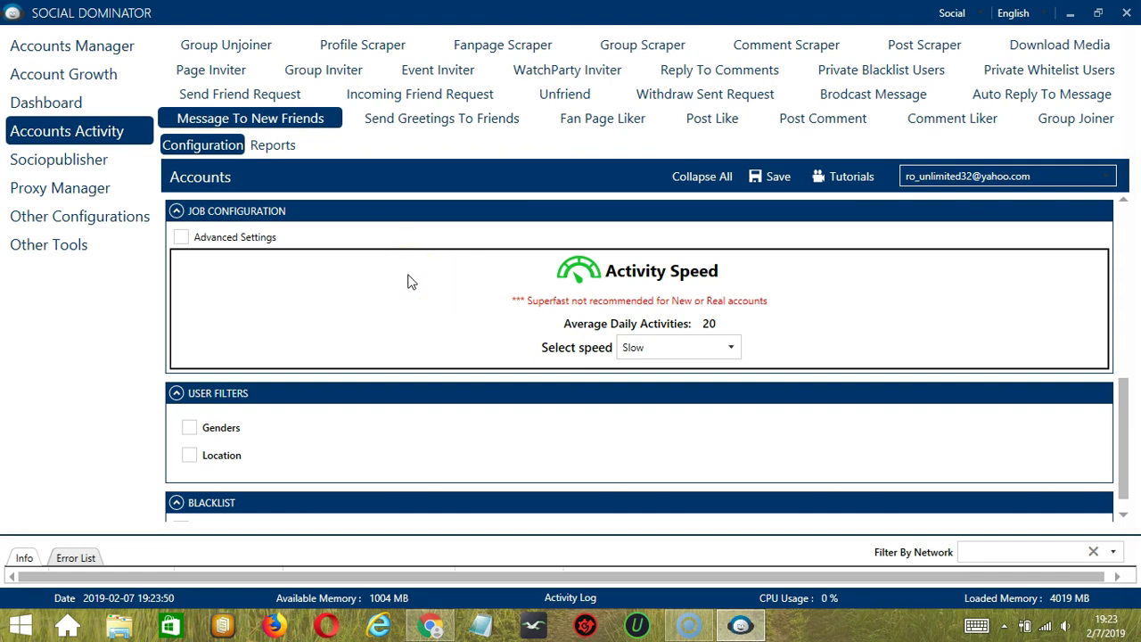
click(682, 357)
click(667, 389)
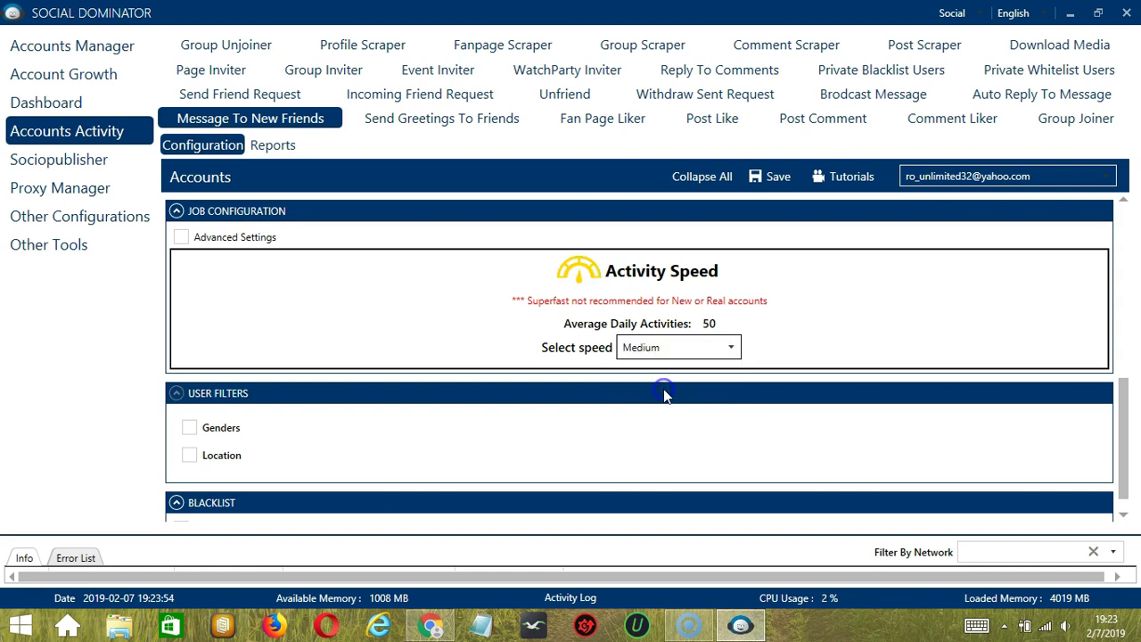
click(681, 349)
click(652, 404)
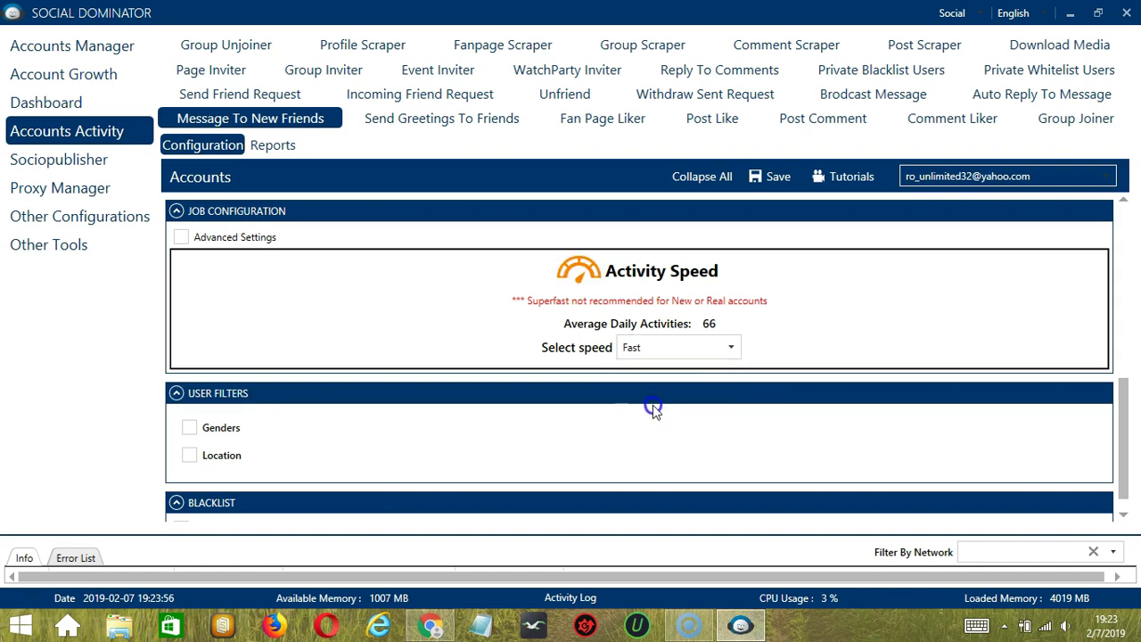
click(689, 349)
click(667, 422)
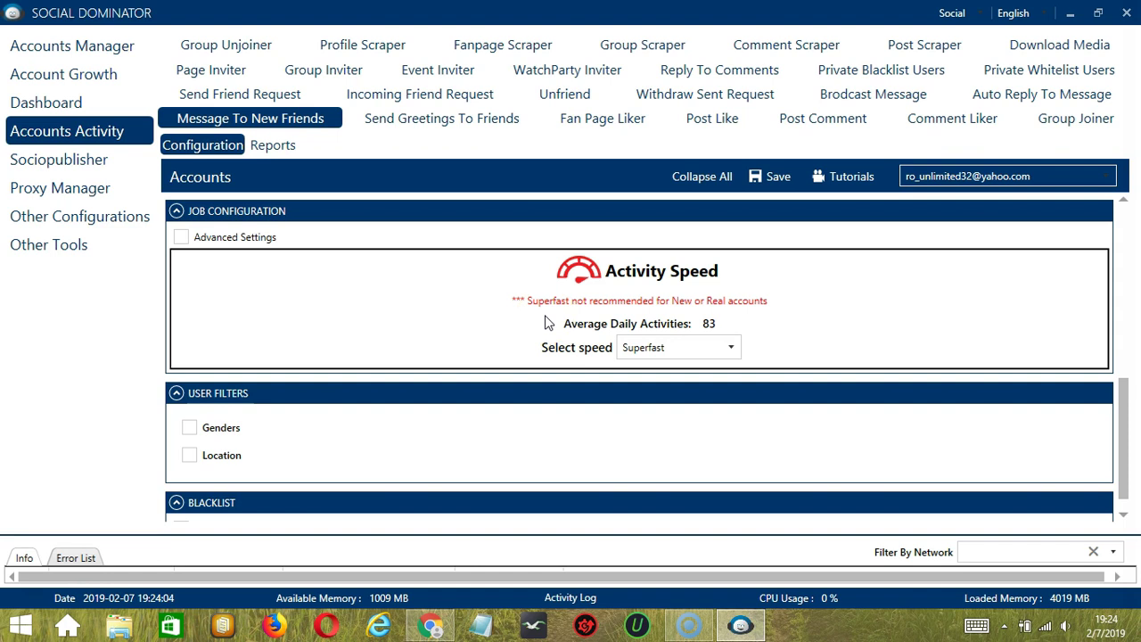
Step: Enable the job's advanced settings and the option to increase the number of messages each day
click(181, 237)
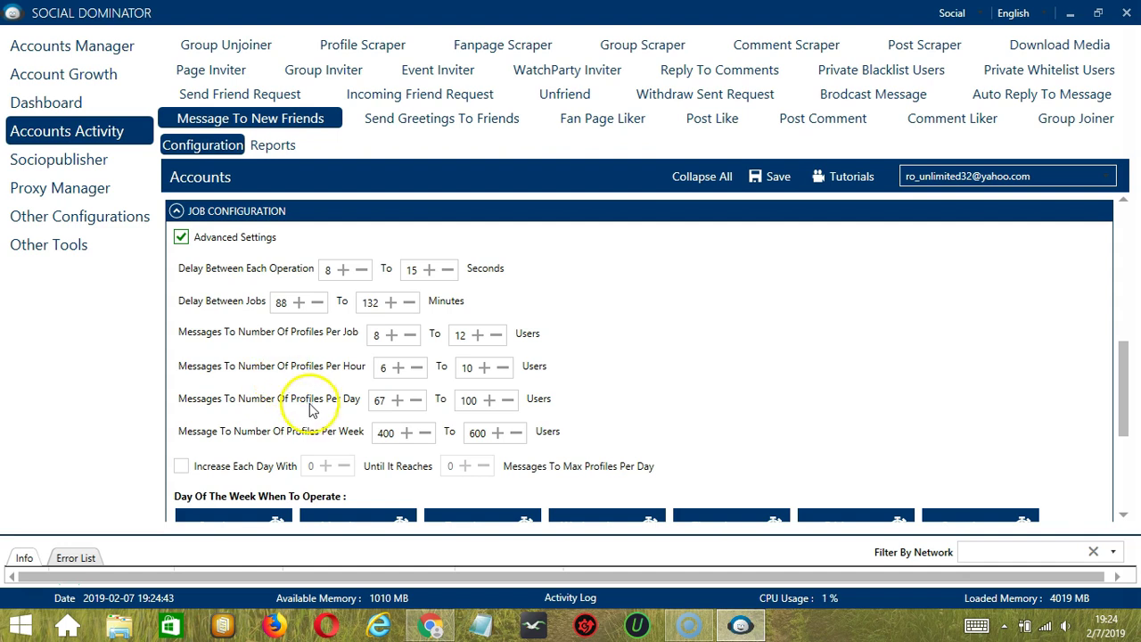
click(181, 466)
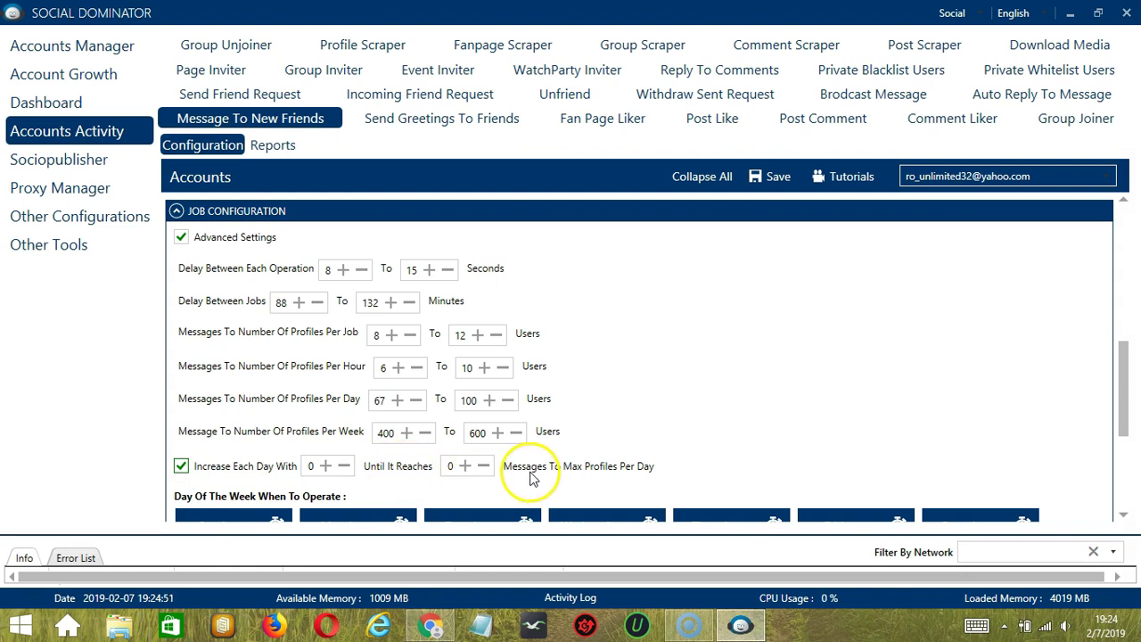
Step: Replace Monday's operating interval with one from 12:00:00 AM to 1:59:59 AM
scroll(1136, 513, down, 3)
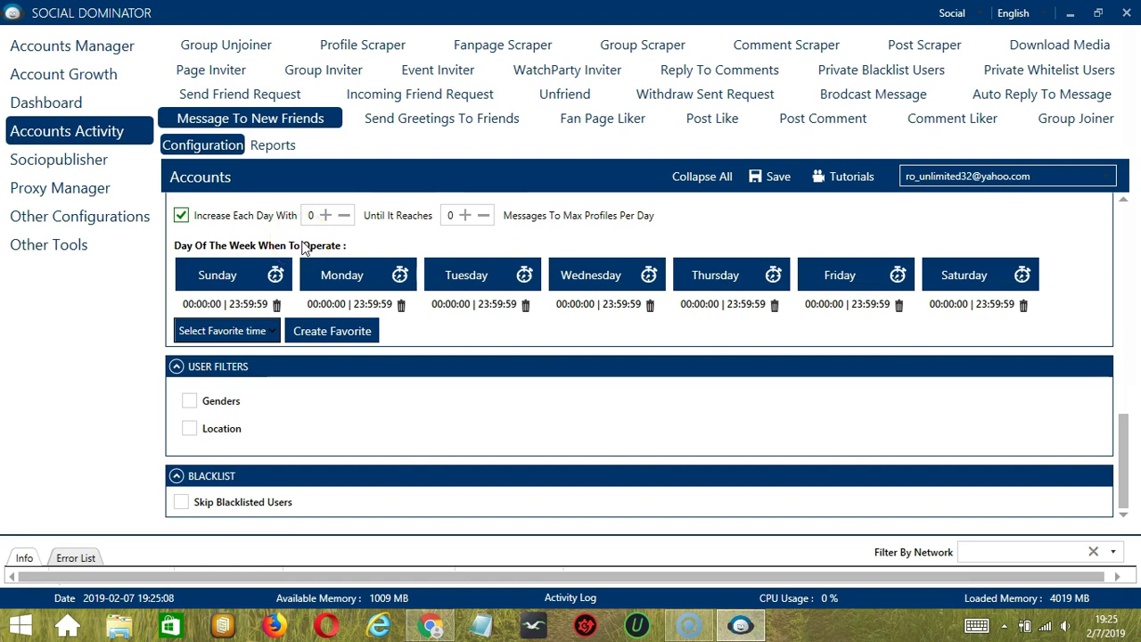
click(398, 272)
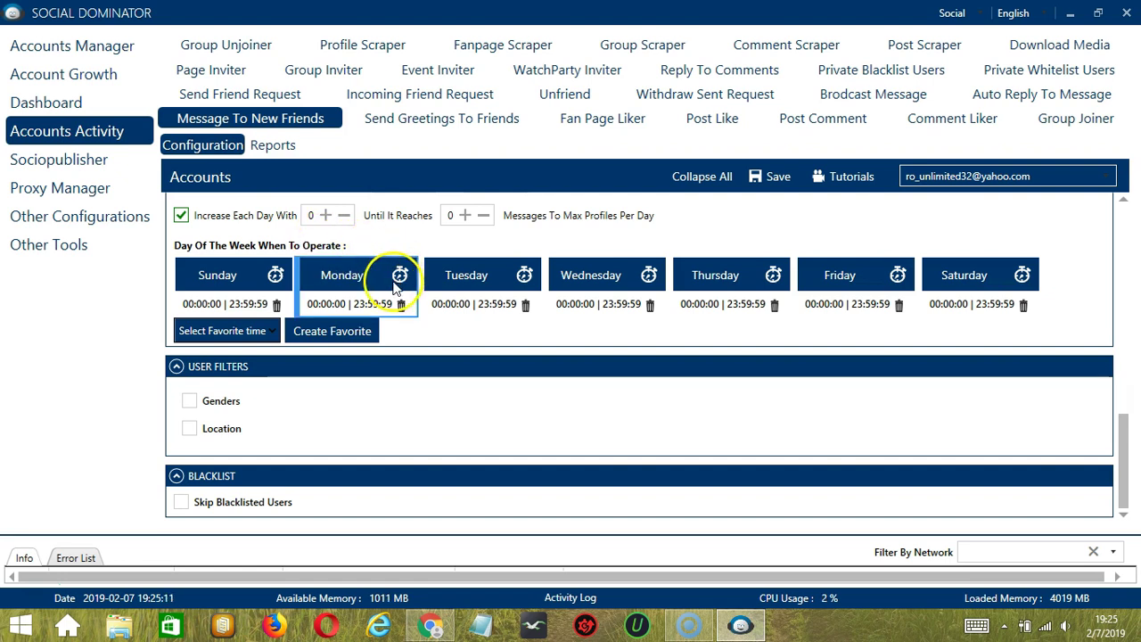
drag(401, 305, 369, 287)
click(441, 294)
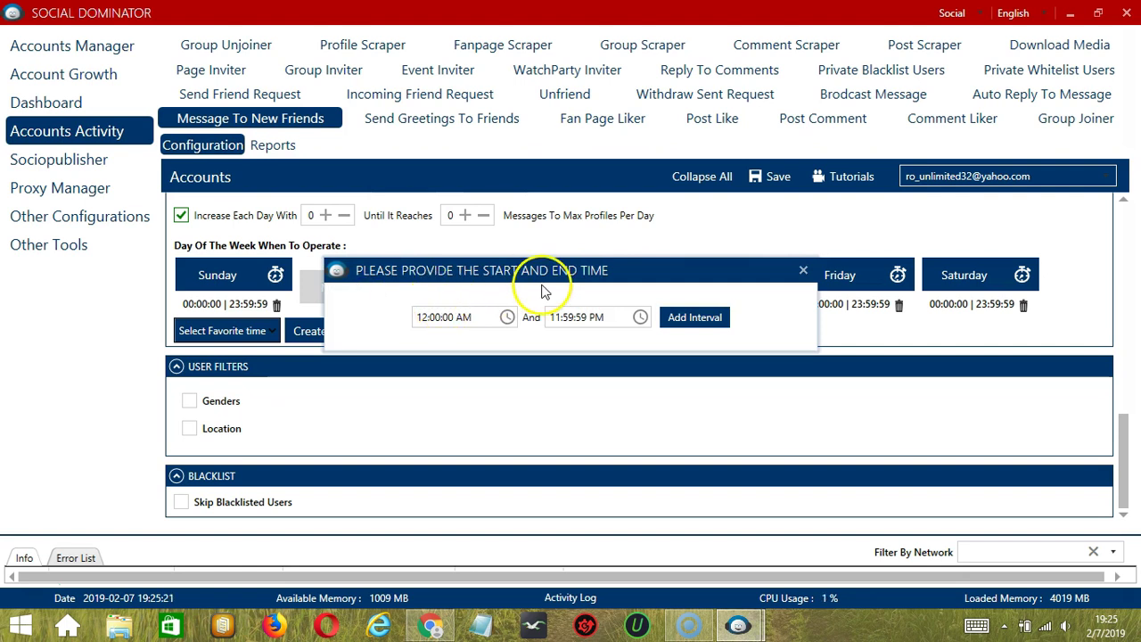
click(554, 316)
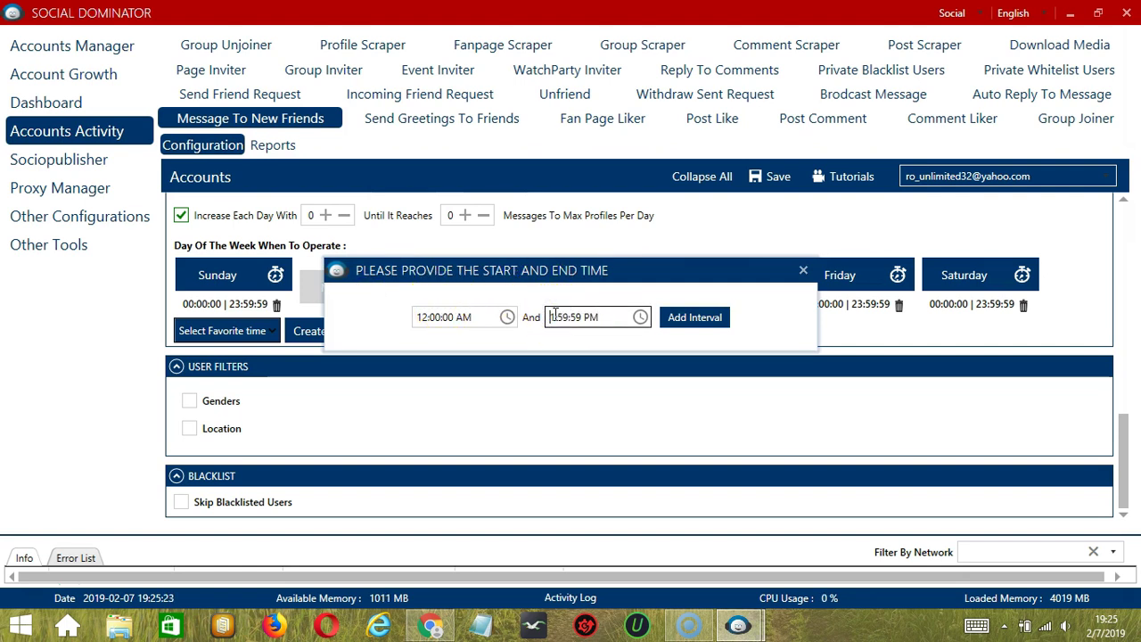
key(BackSpace)
click(603, 315)
text(A)
click(677, 318)
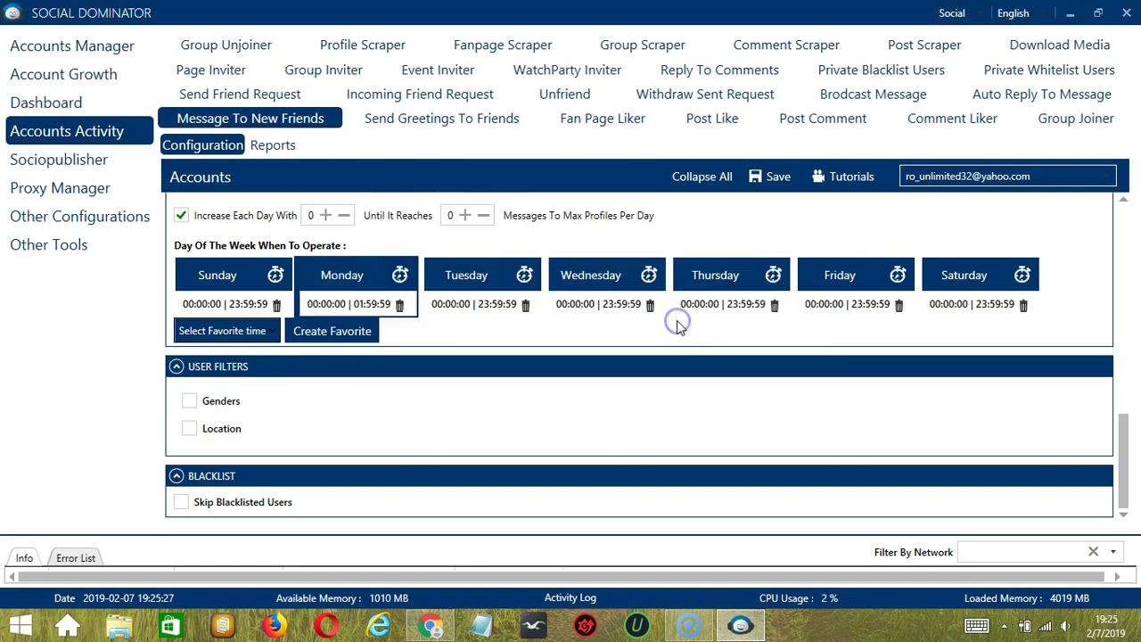
Step: Add a second Monday operating interval from 2:00:00 AM to 11:59:59 PM
click(355, 274)
click(419, 316)
double_click(424, 317)
click(424, 318)
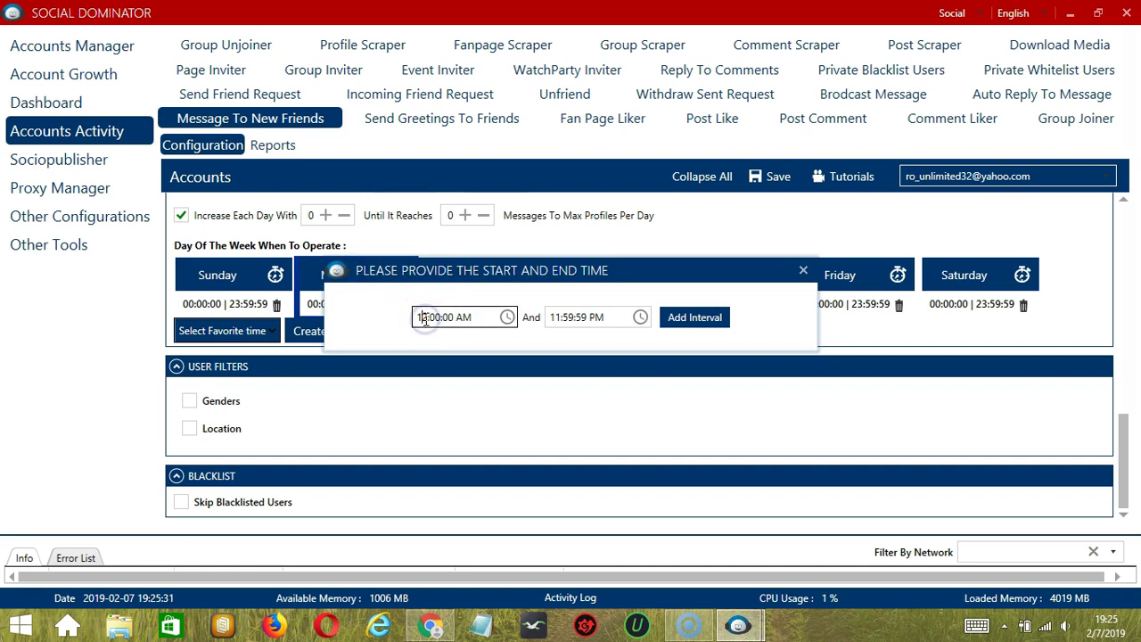
click(700, 319)
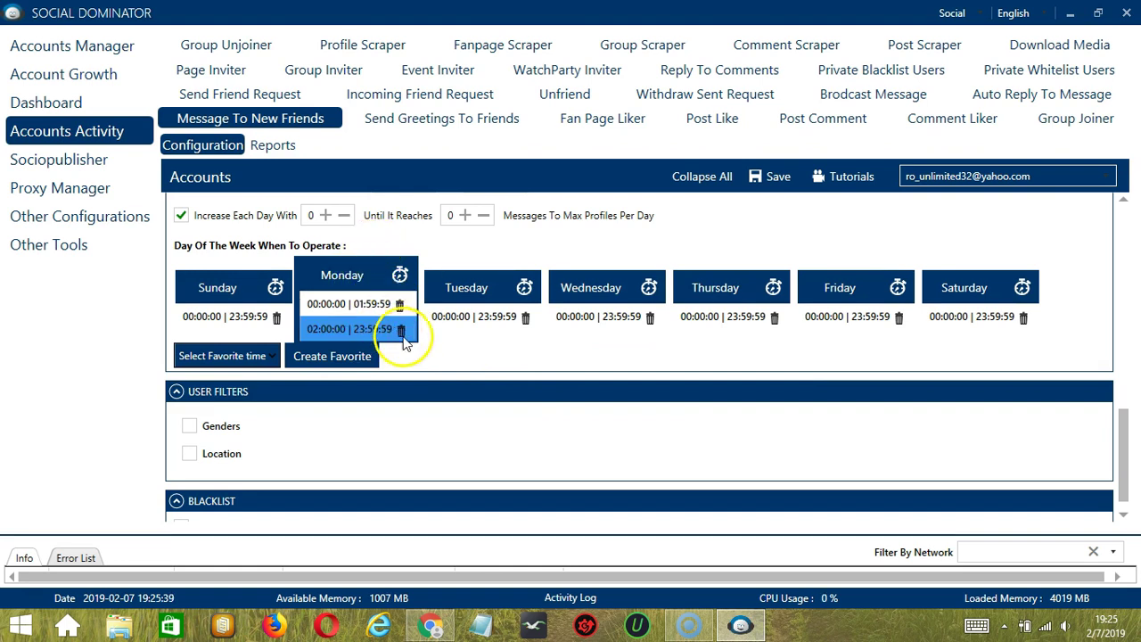
Step: Save the weekly operating schedule as a favorite time named "Facebook Message Friends"
click(355, 359)
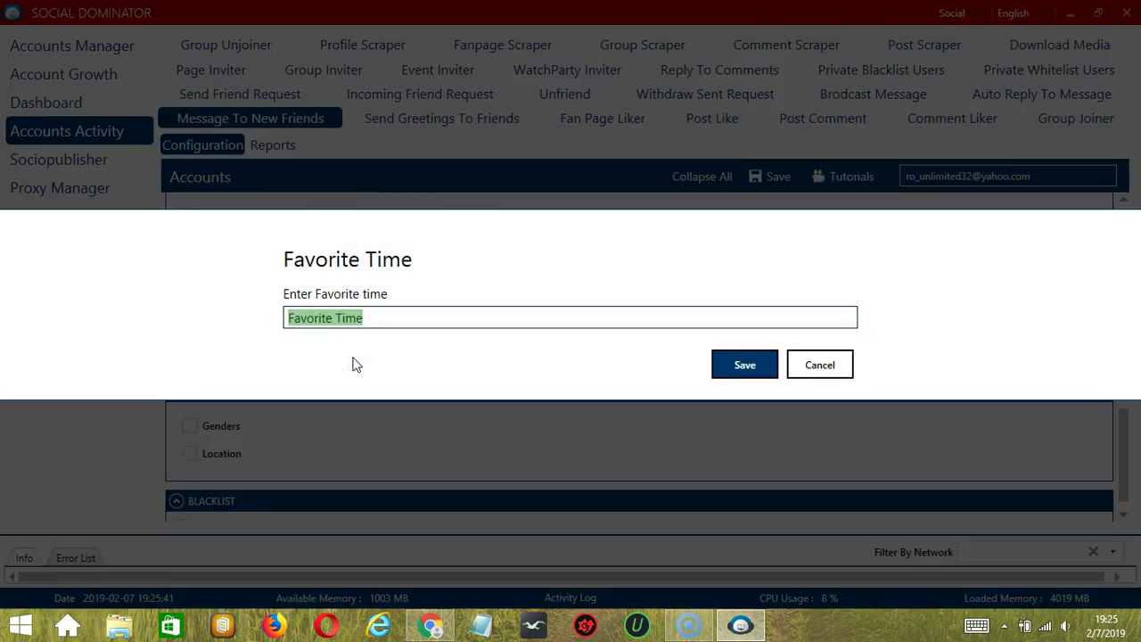
text(Facebook)
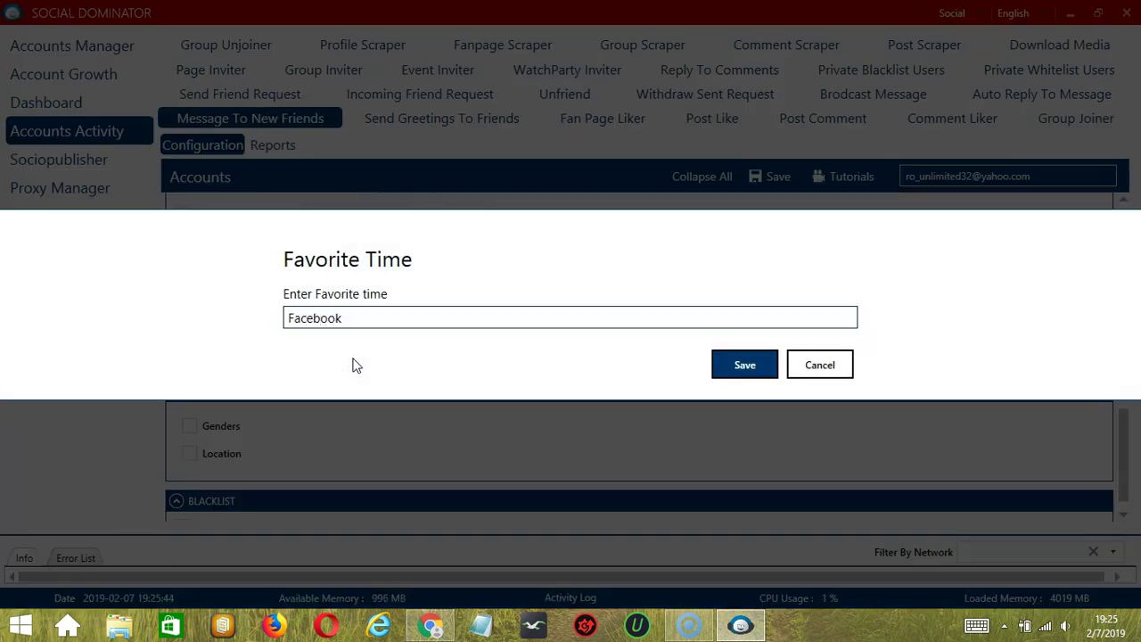
text( Message Friends)
click(741, 362)
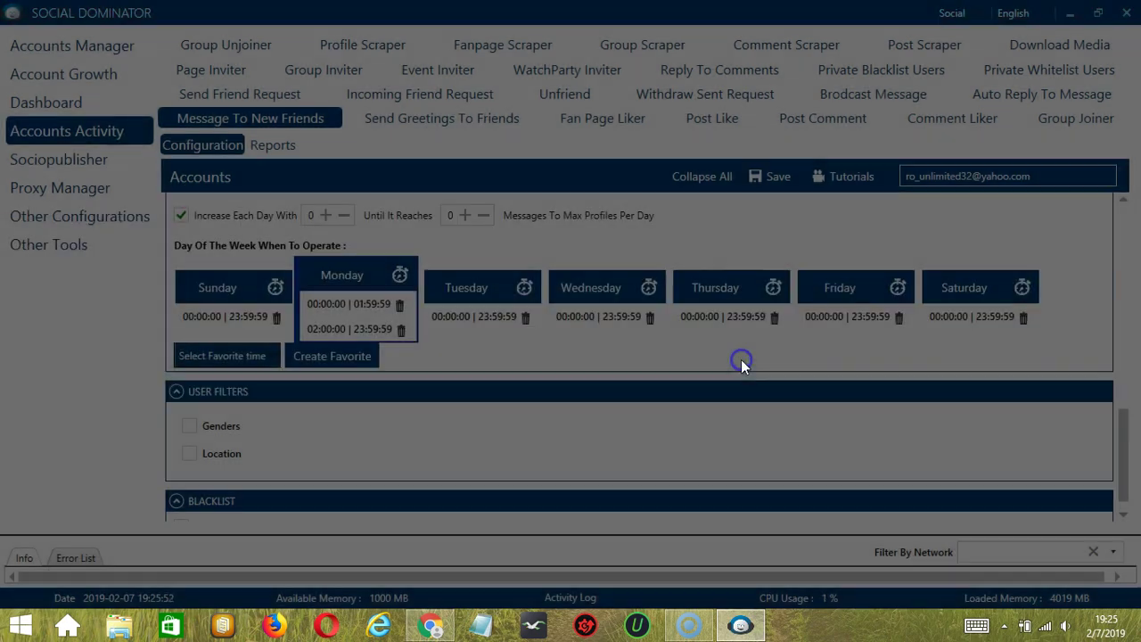
Step: Apply the saved favorite time "Facebook Message Friends" to the weekly operating schedule
click(260, 360)
scroll(163, 226, down, 10)
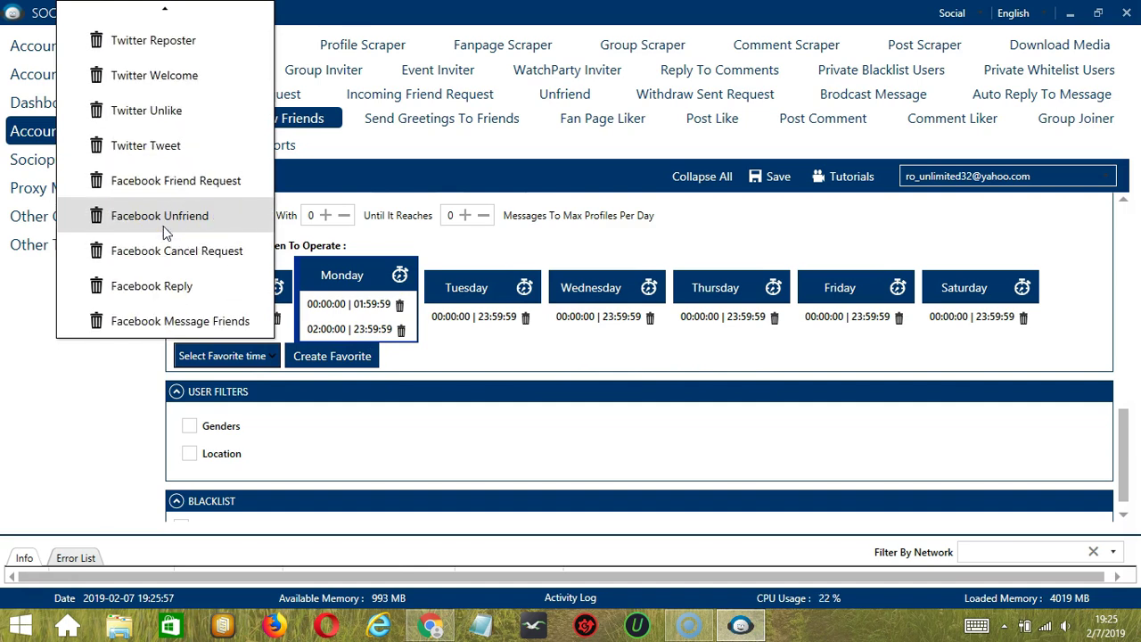
click(217, 314)
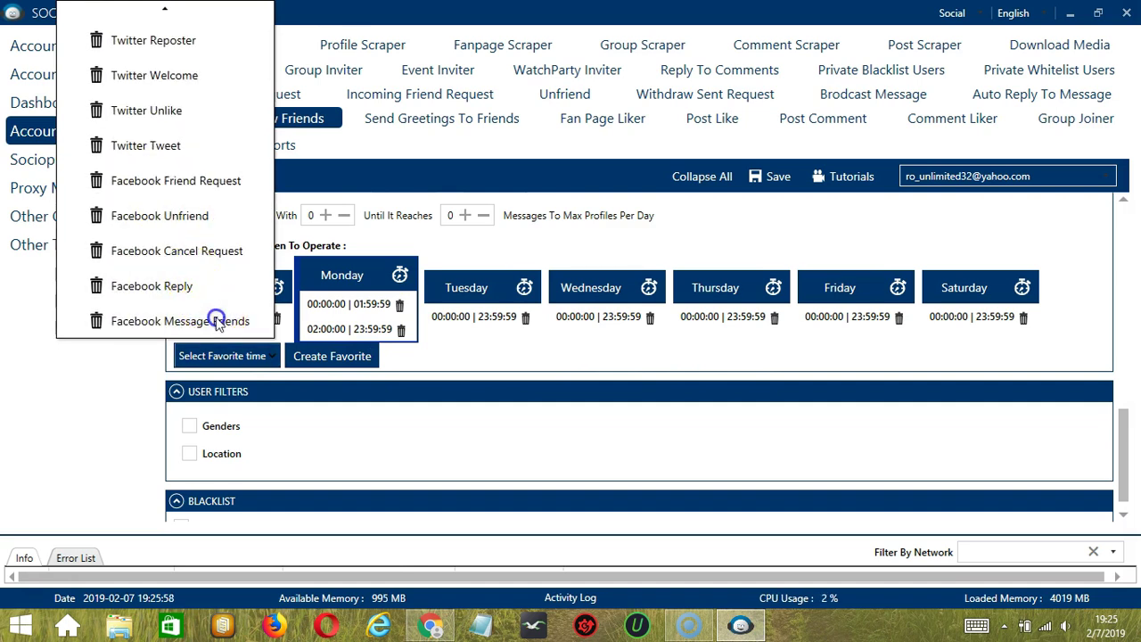
click(455, 441)
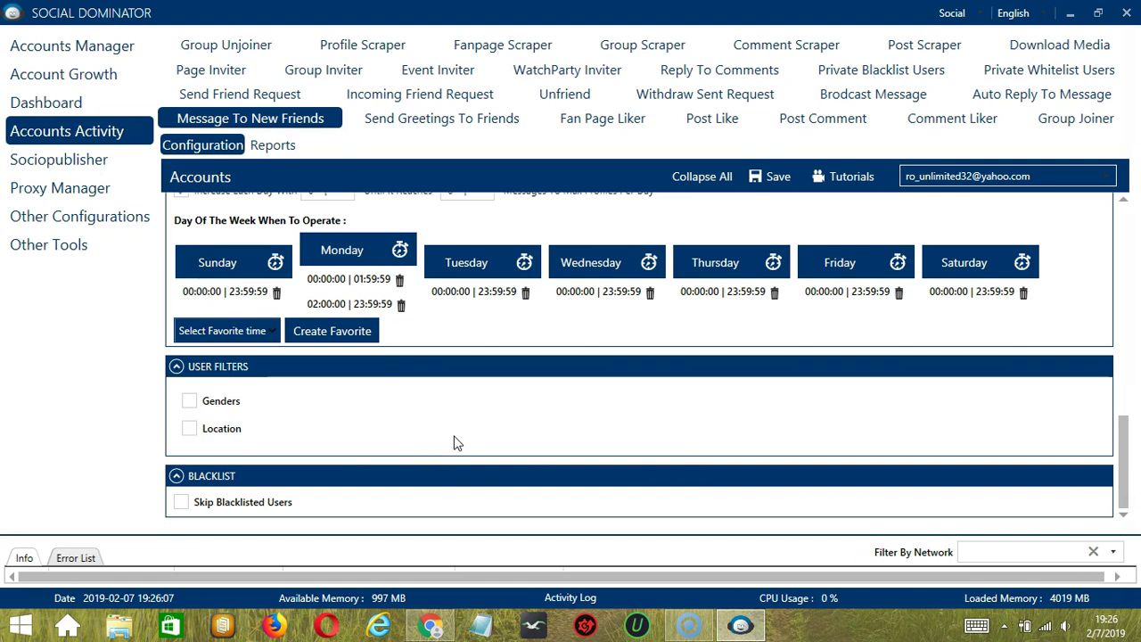
Step: Enable the Genders user filter and restrict it to Female
click(189, 401)
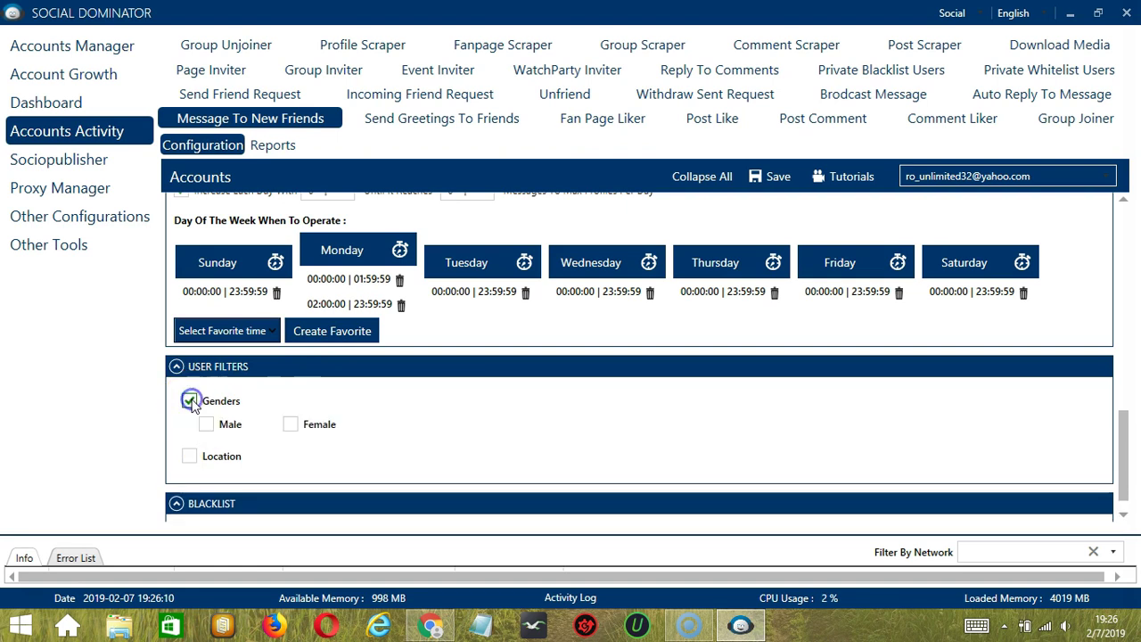
click(290, 425)
click(290, 424)
click(196, 455)
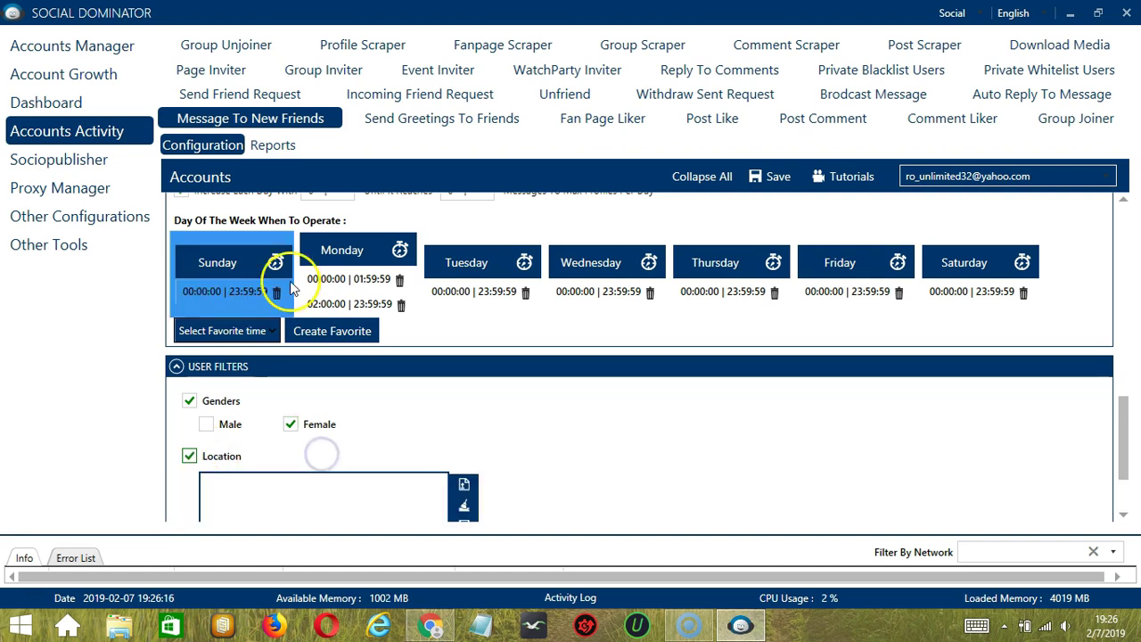
scroll(352, 308, down, 2)
click(318, 387)
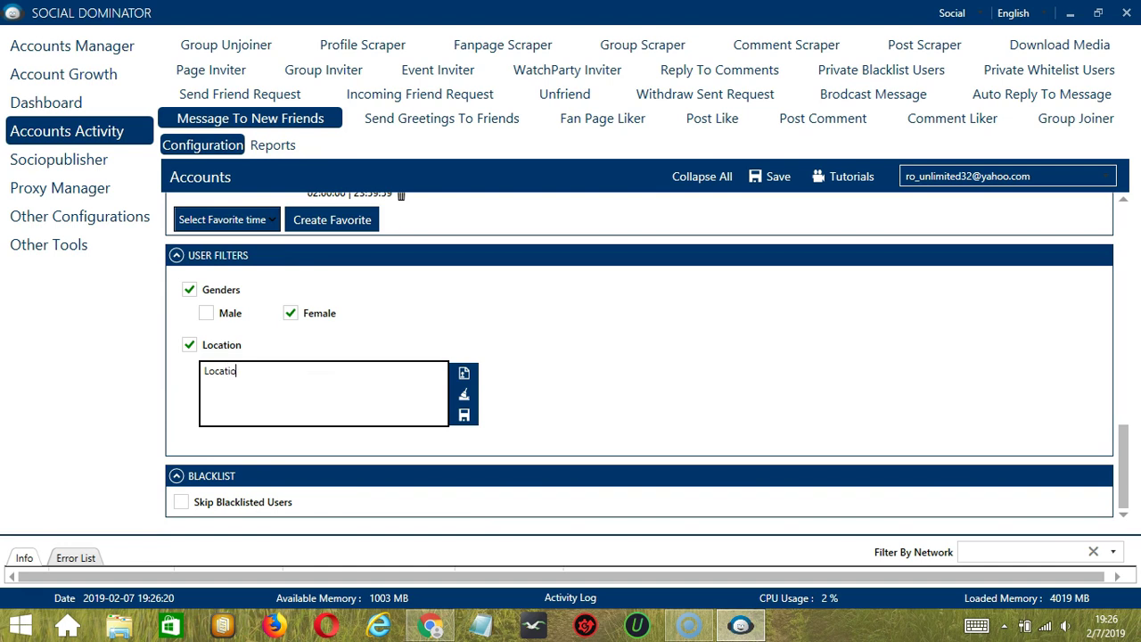
click(463, 397)
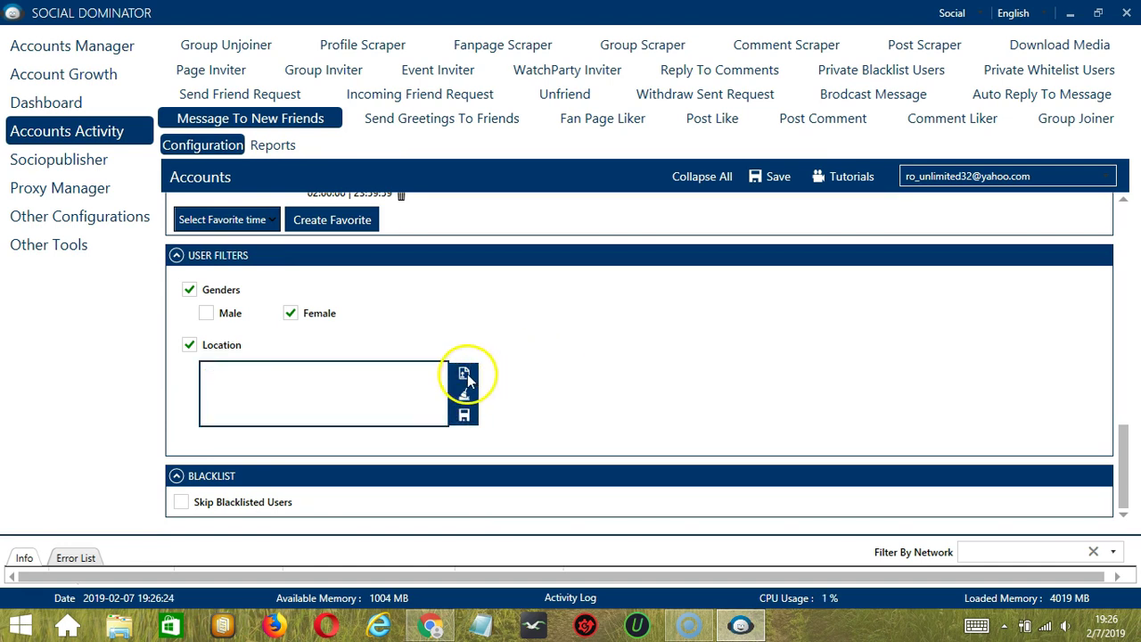
click(465, 374)
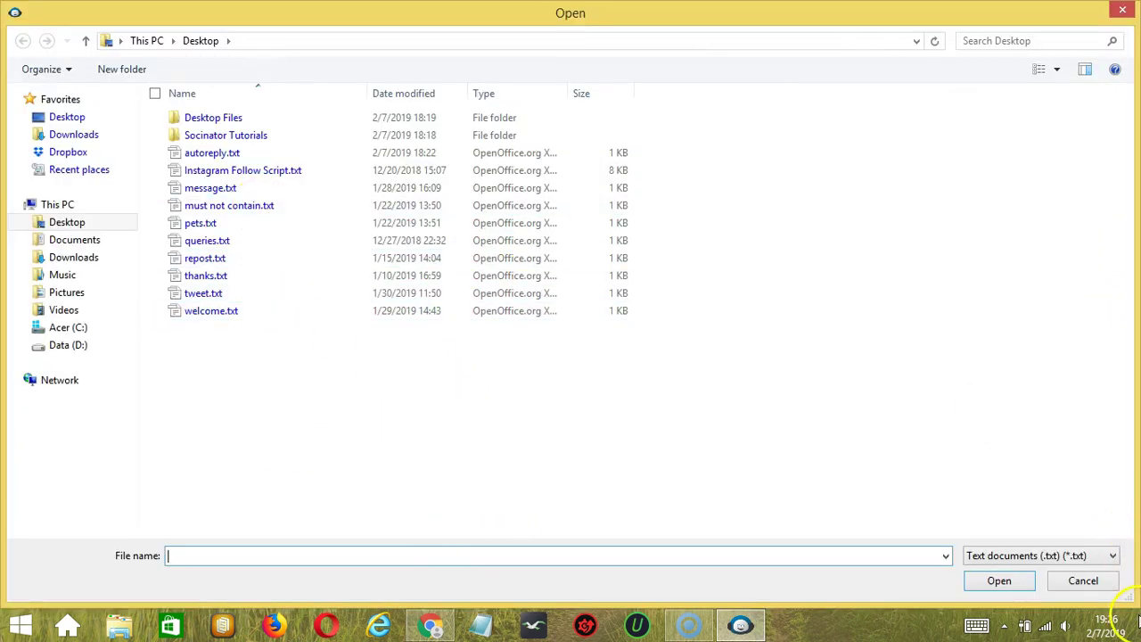
click(1113, 586)
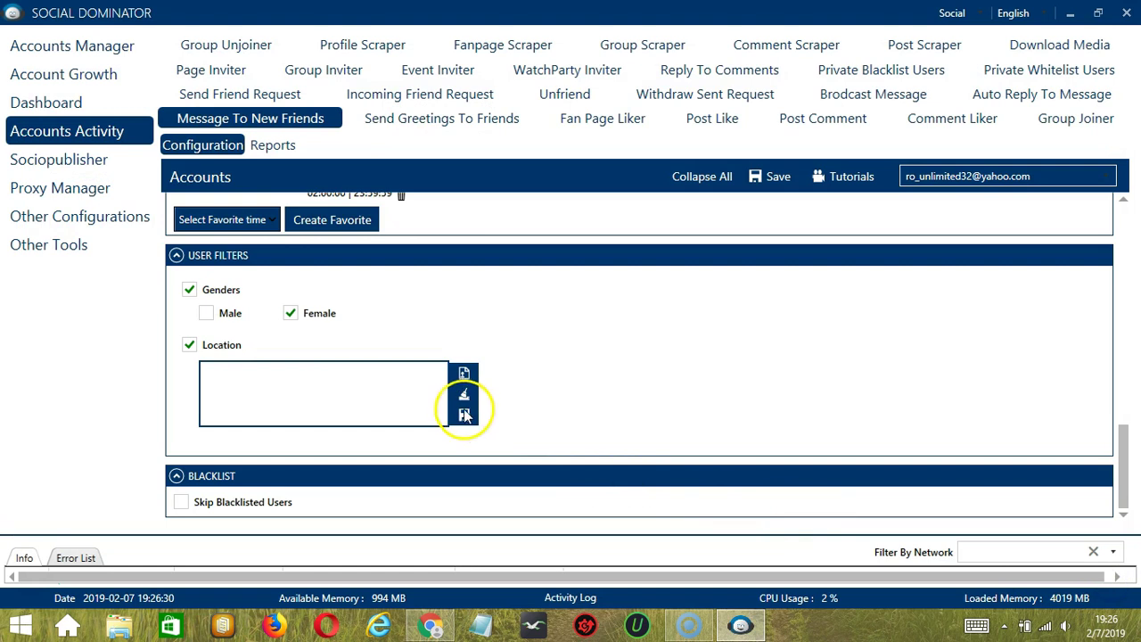
click(464, 417)
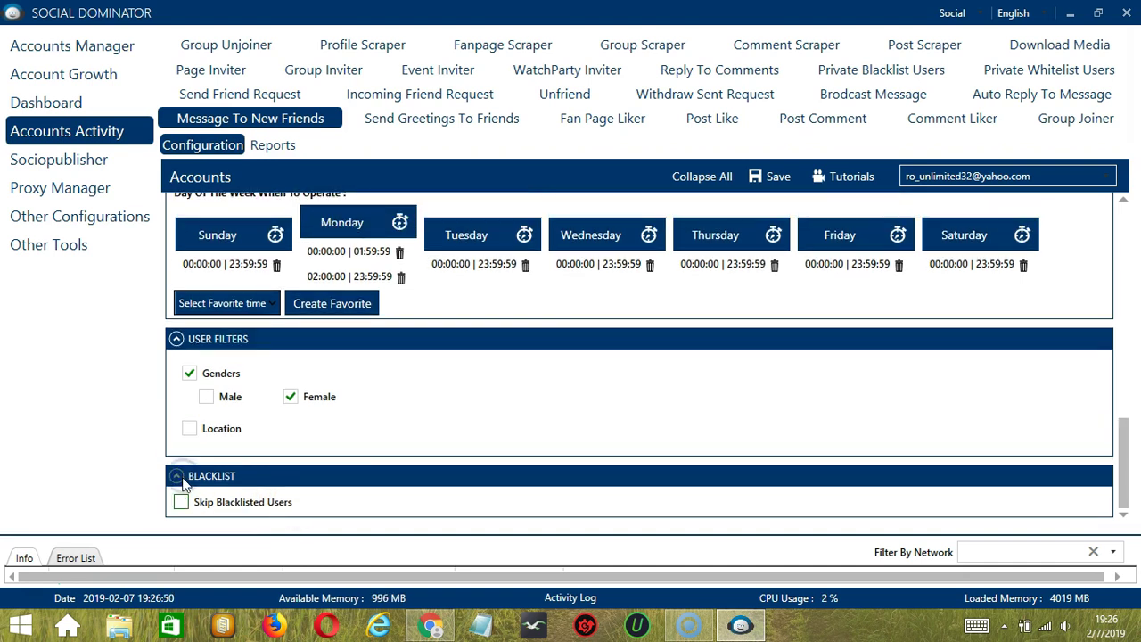
Step: Save the activity's configuration with Skip Blacklisted Users enabled, and set the activity's status to Active
click(181, 502)
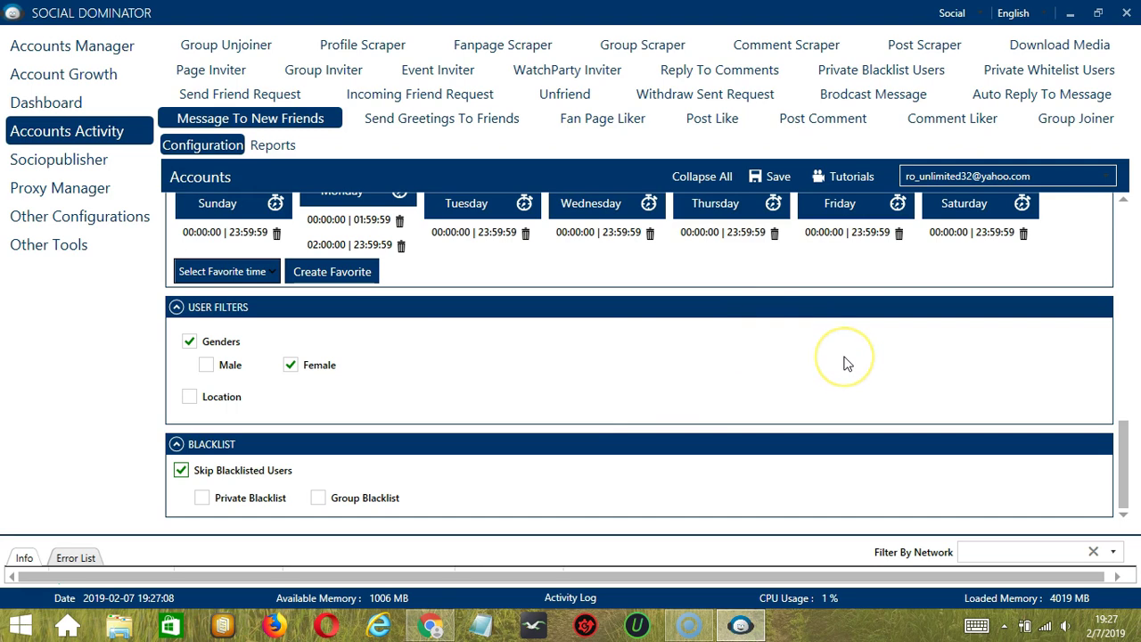
scroll(845, 362, up, 3)
click(775, 178)
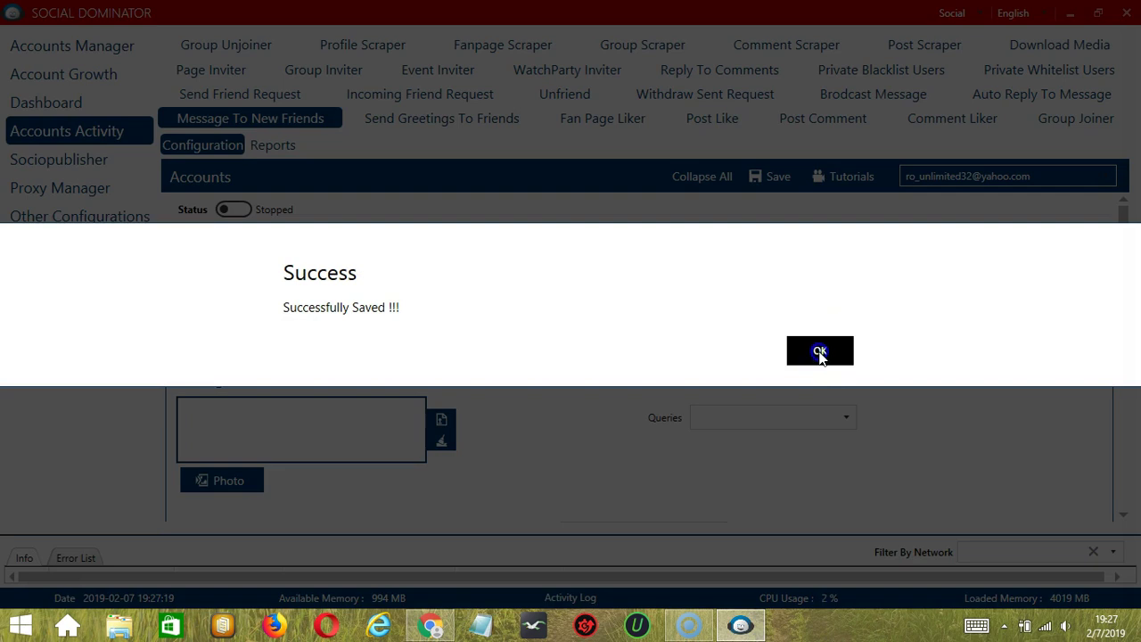
click(820, 351)
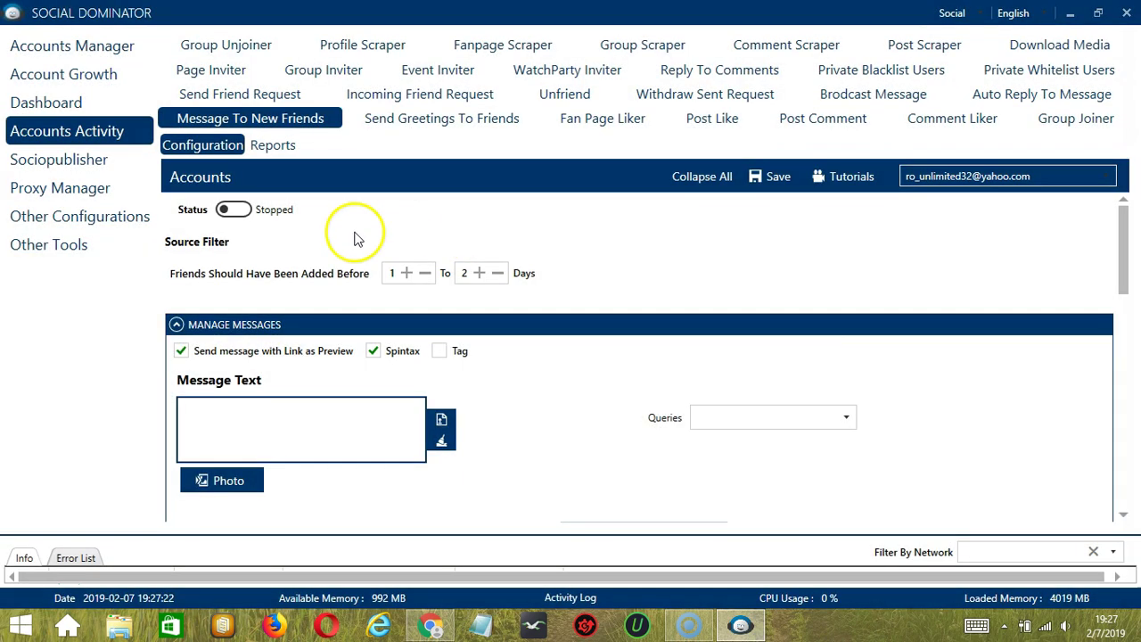
click(236, 210)
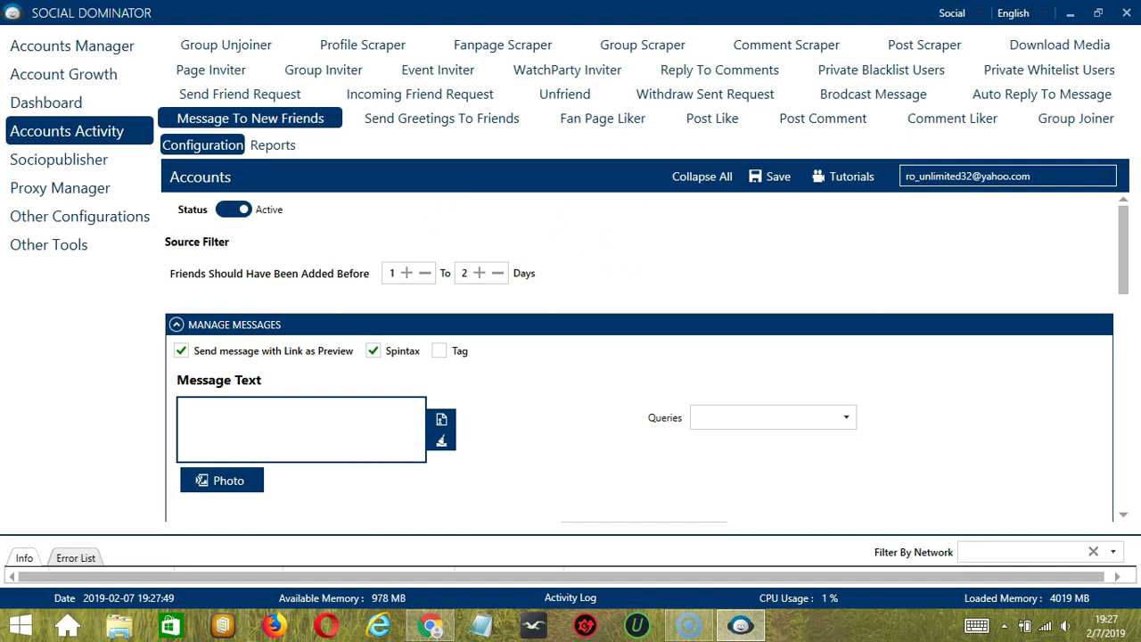
Step: Switch the social network to Facebook and open the Message To New Friends campaign setup among the broadcast messages
click(976, 12)
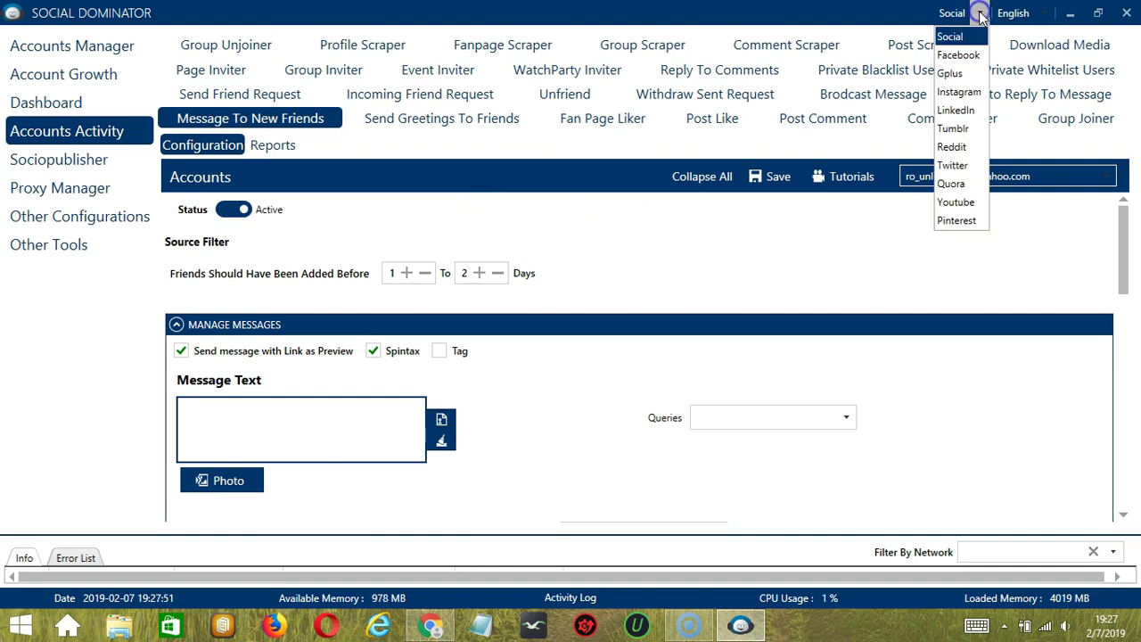
click(971, 54)
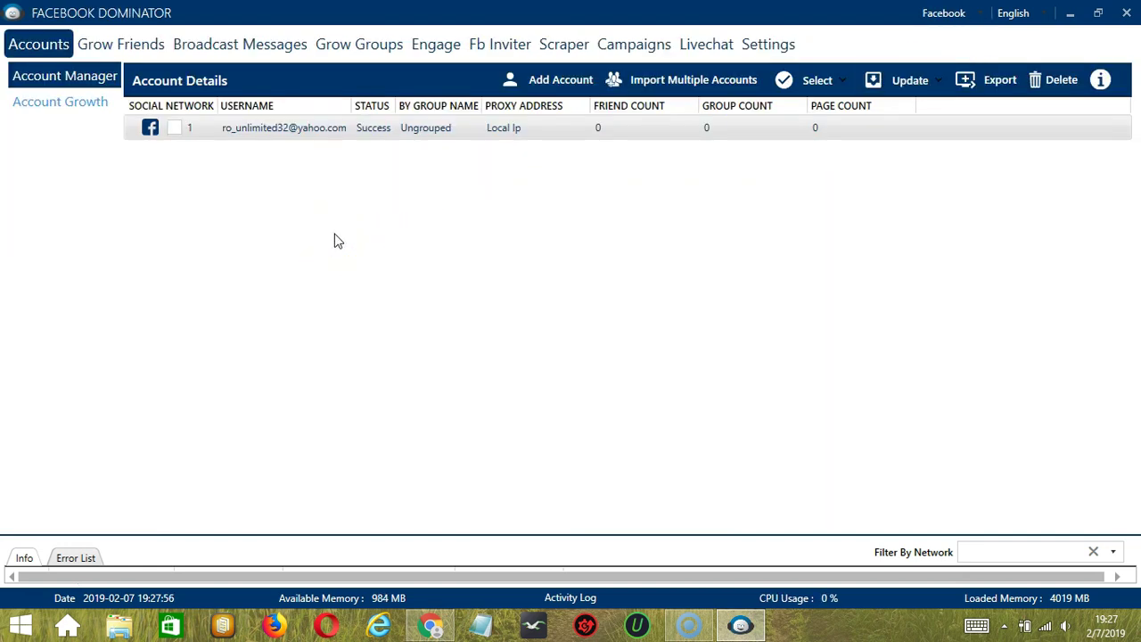
click(248, 46)
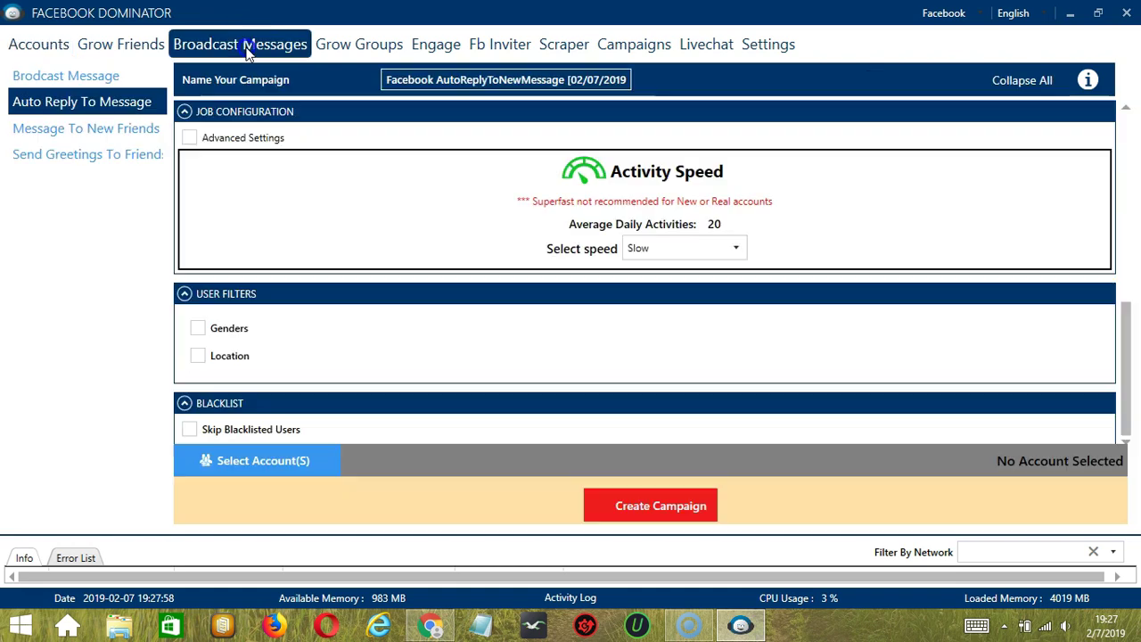
click(136, 131)
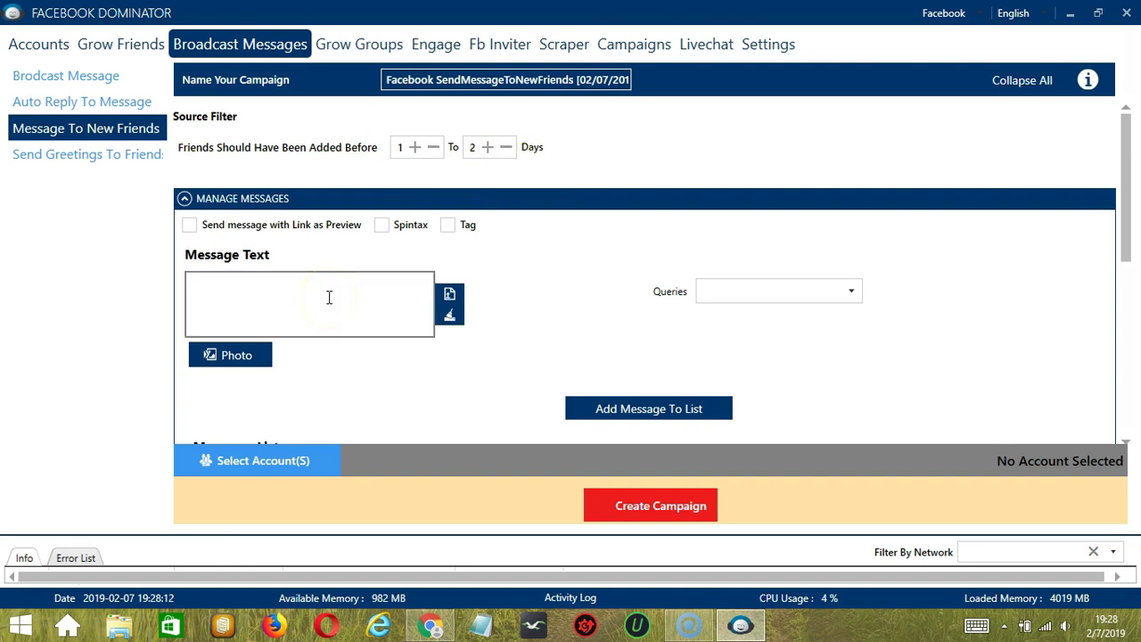
Step: Add the message "(Hi | Hey | Hello)" to the message list for the Message To New Friends query, with Spintax enabled
click(371, 300)
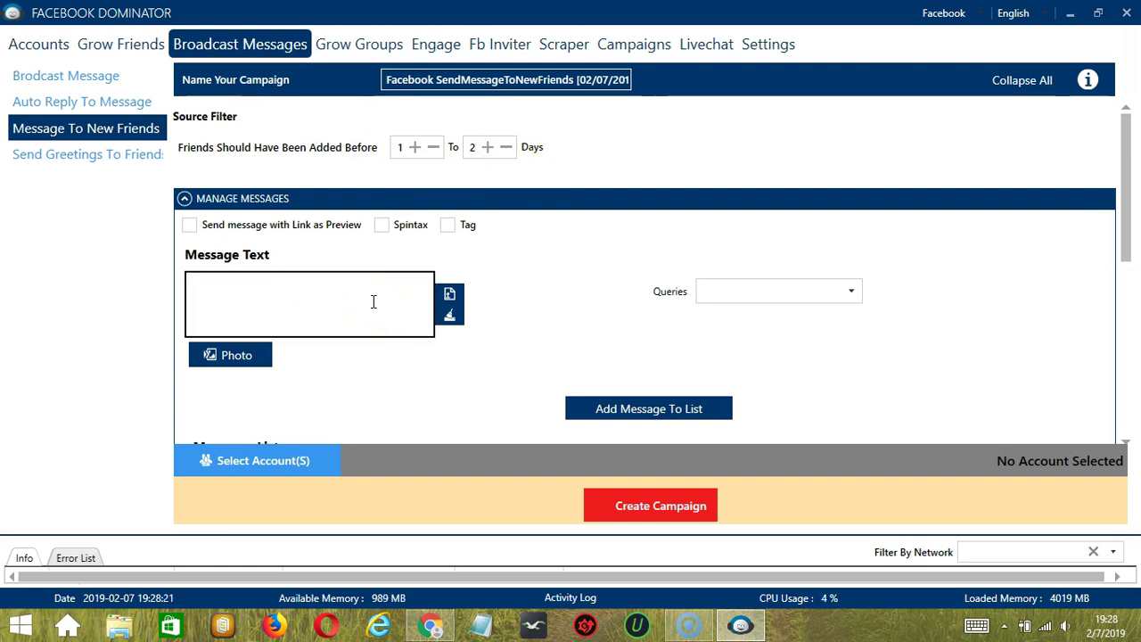
text({Hi | Hey | Hello})
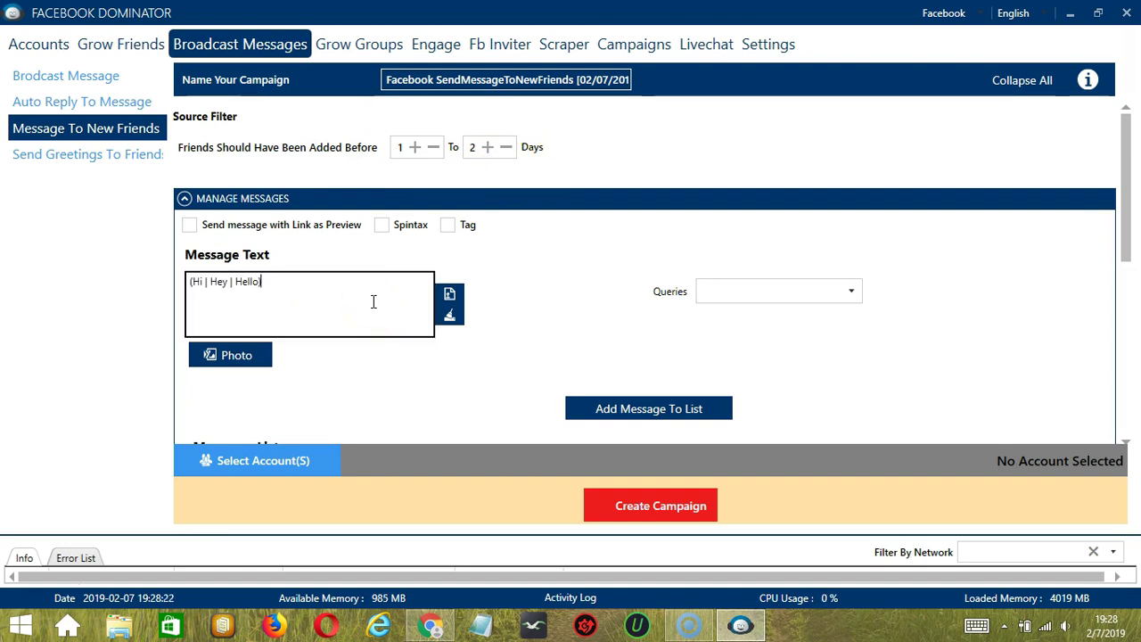
click(798, 291)
click(751, 334)
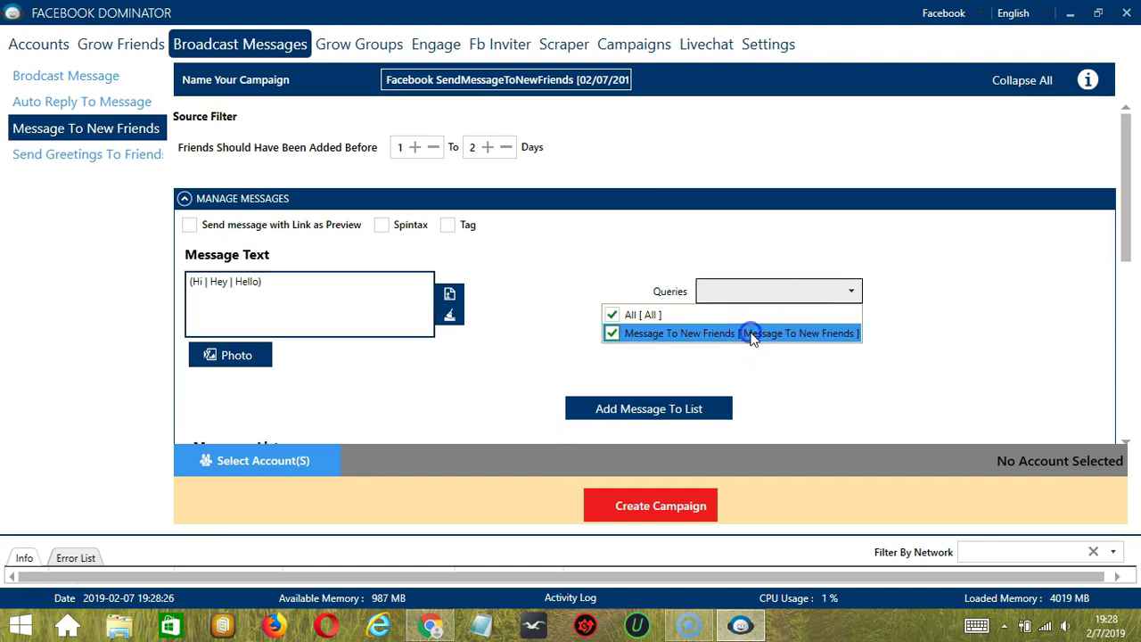
click(381, 225)
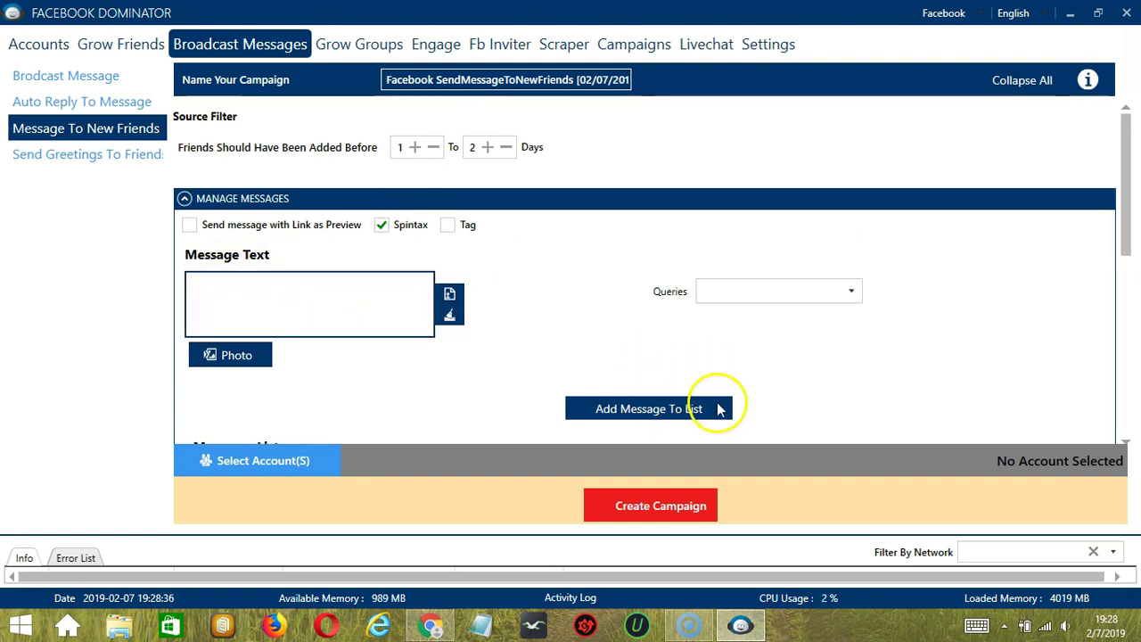
Step: Filter the campaign's recipients to the Female gender and enable Skip Blacklisted Users
scroll(359, 211, down, 5)
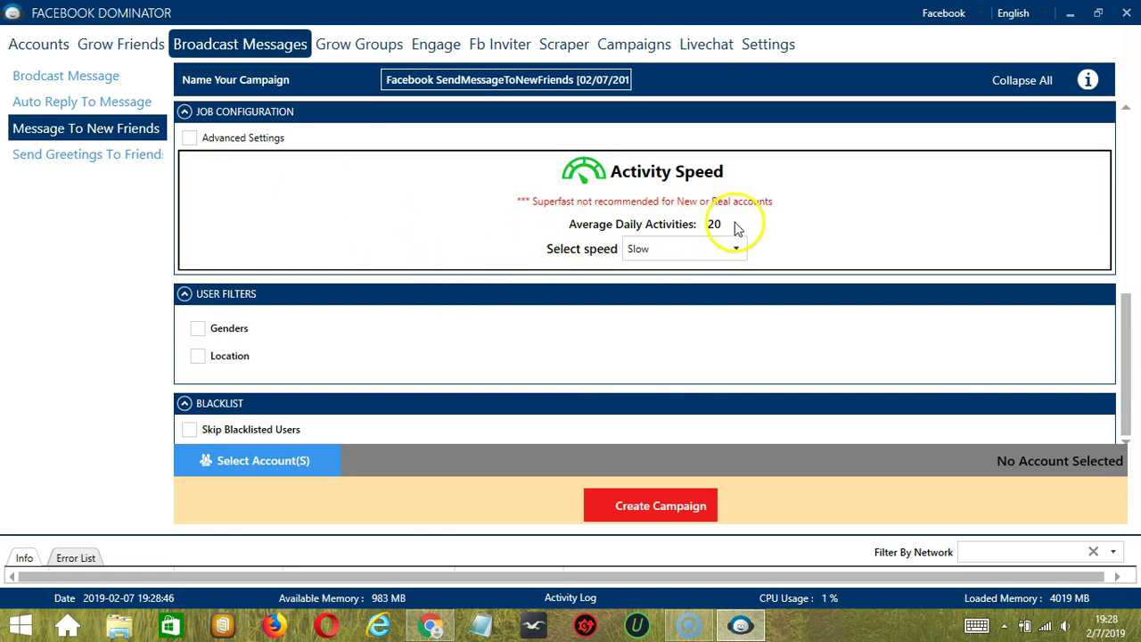
click(211, 328)
click(298, 326)
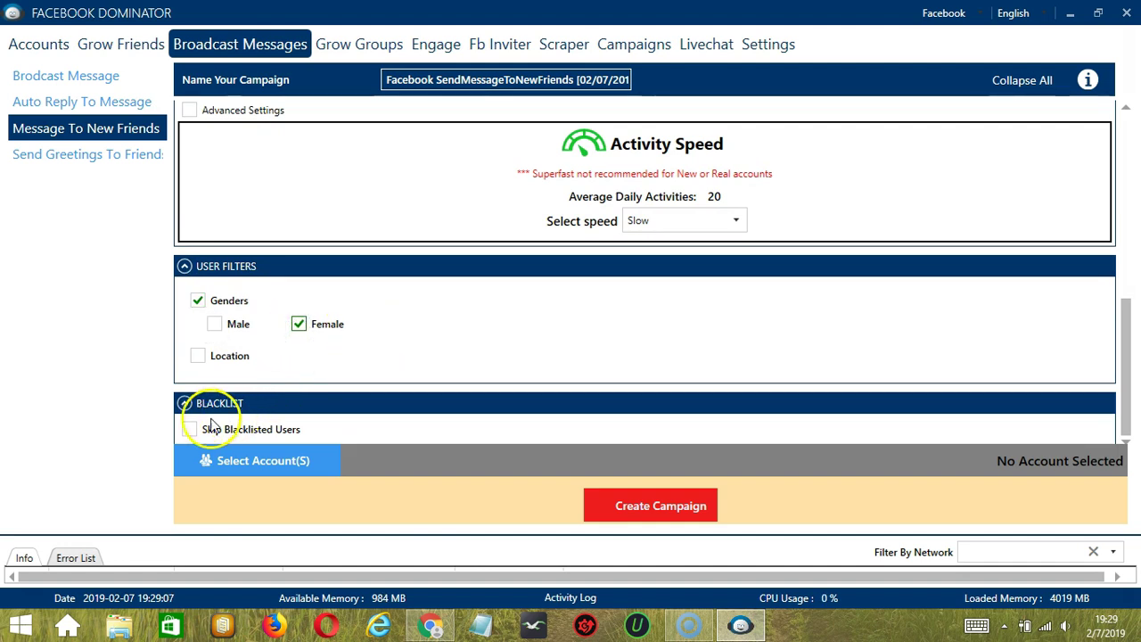
Step: Assign the listed Facebook account to the campaign and save the selection
click(325, 462)
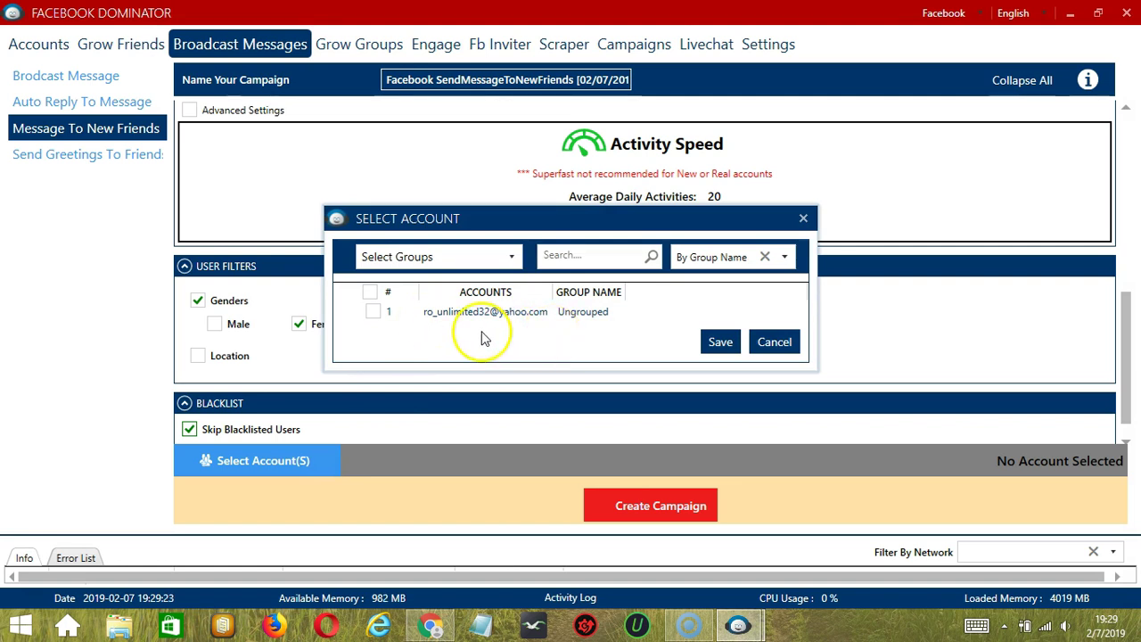
click(373, 312)
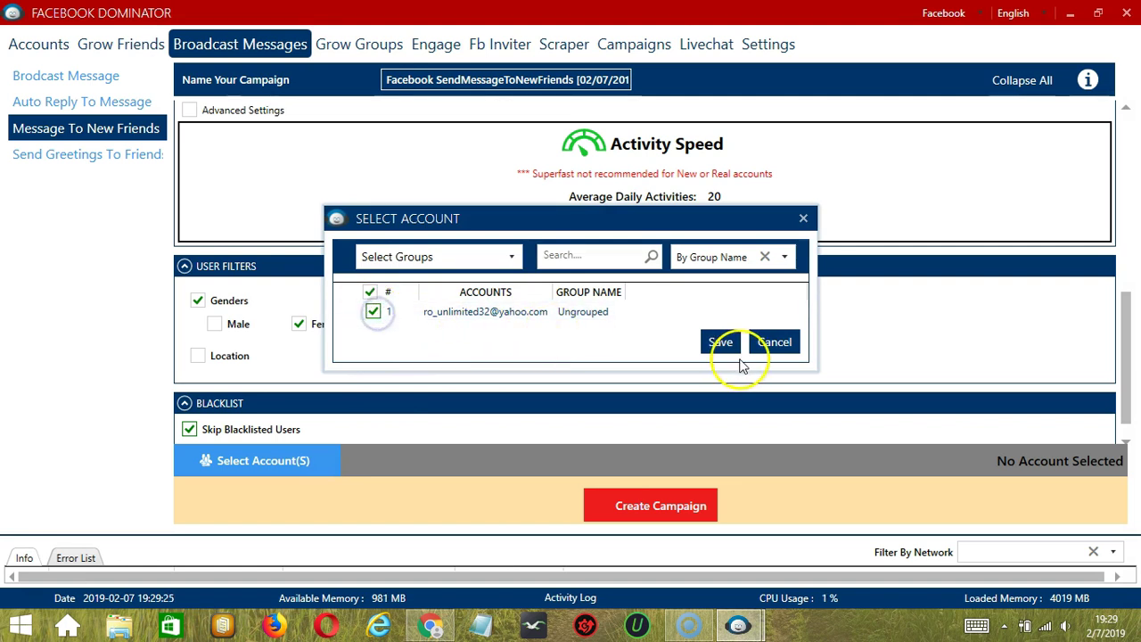
click(721, 344)
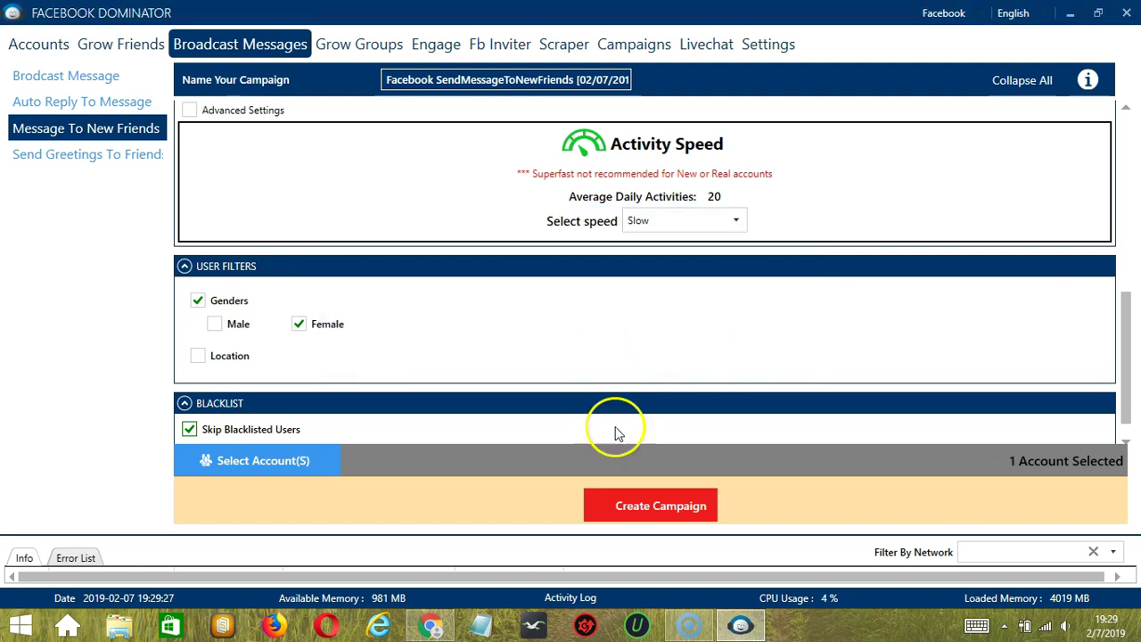
Step: Create the campaign, agreeing to override the selected account's existing SendMessageToNewFriends settings
click(595, 504)
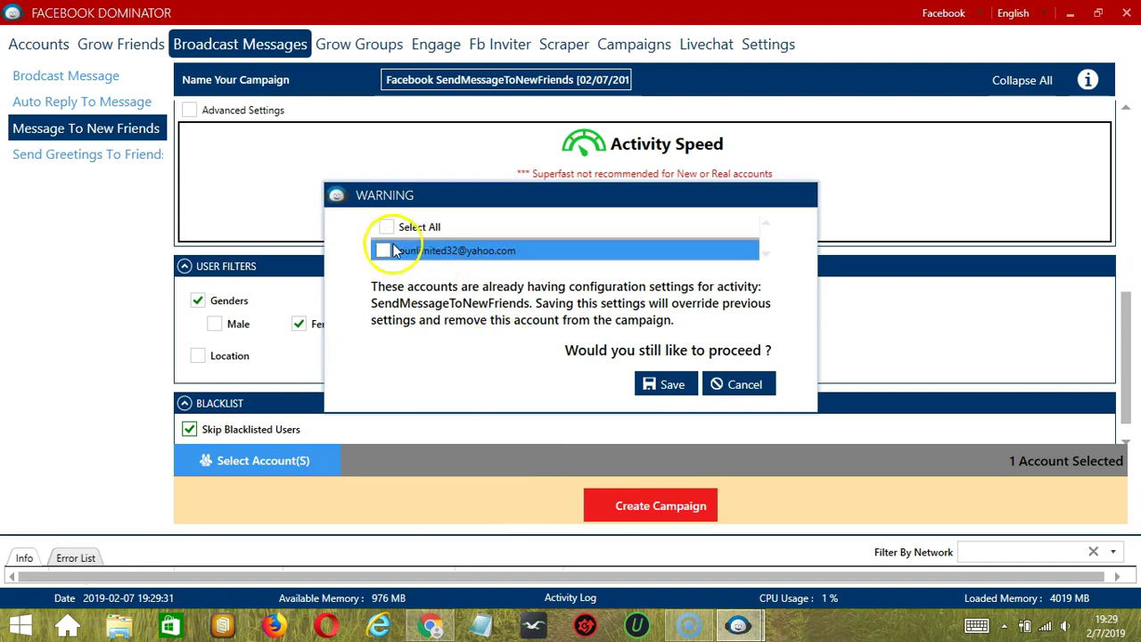
click(384, 250)
click(664, 383)
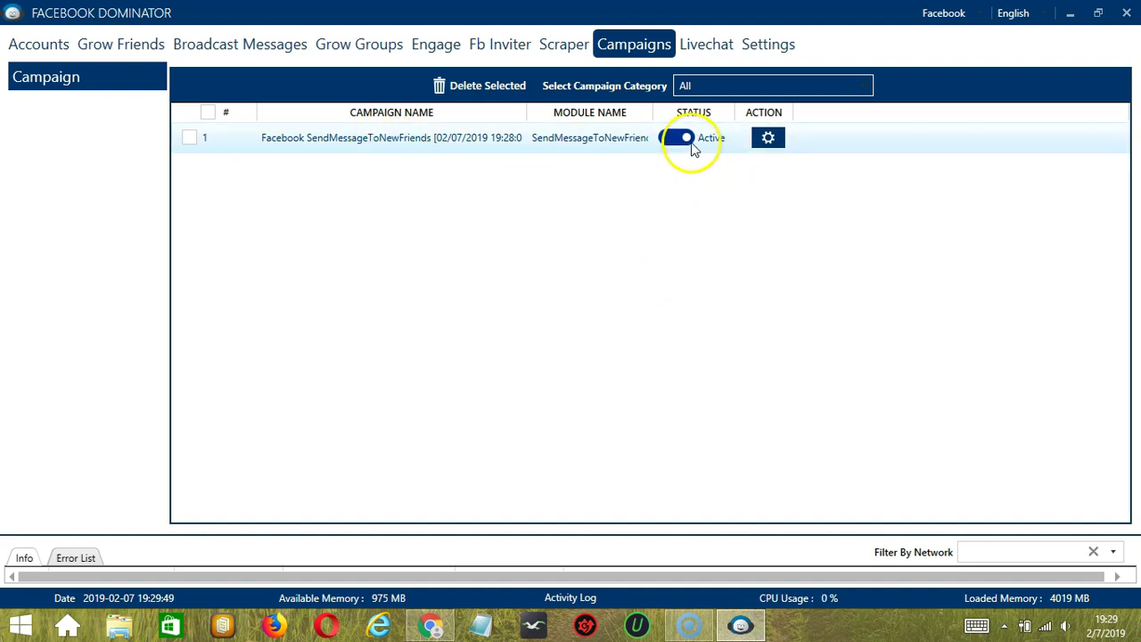
Step: Pause the new SendMessageToNewFriends campaign and view its available actions
click(683, 139)
click(769, 137)
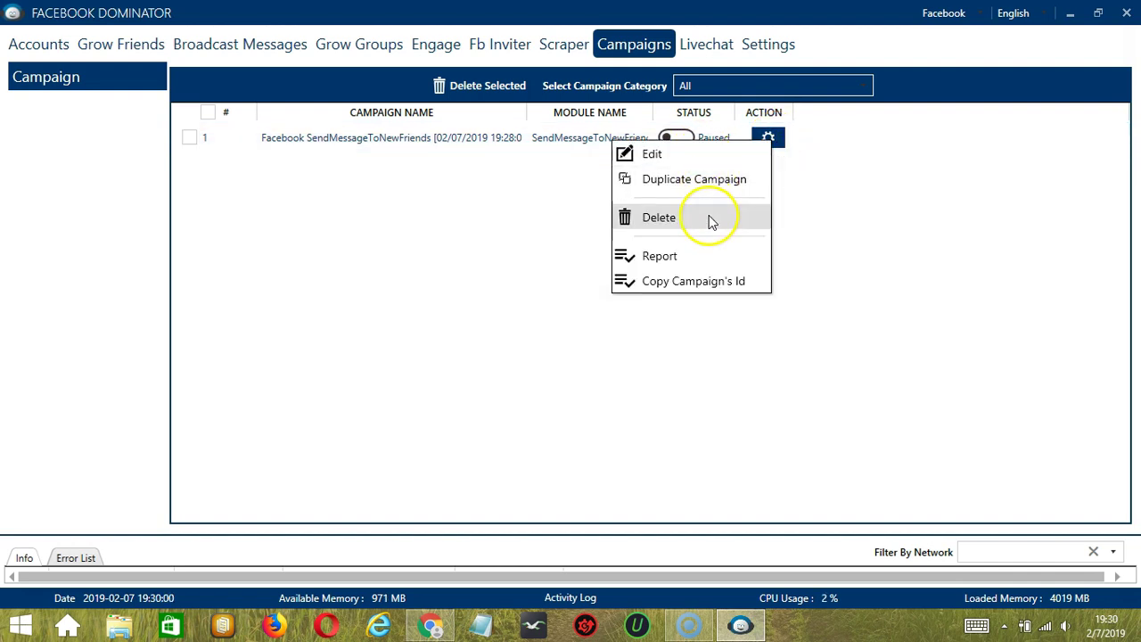
click(892, 217)
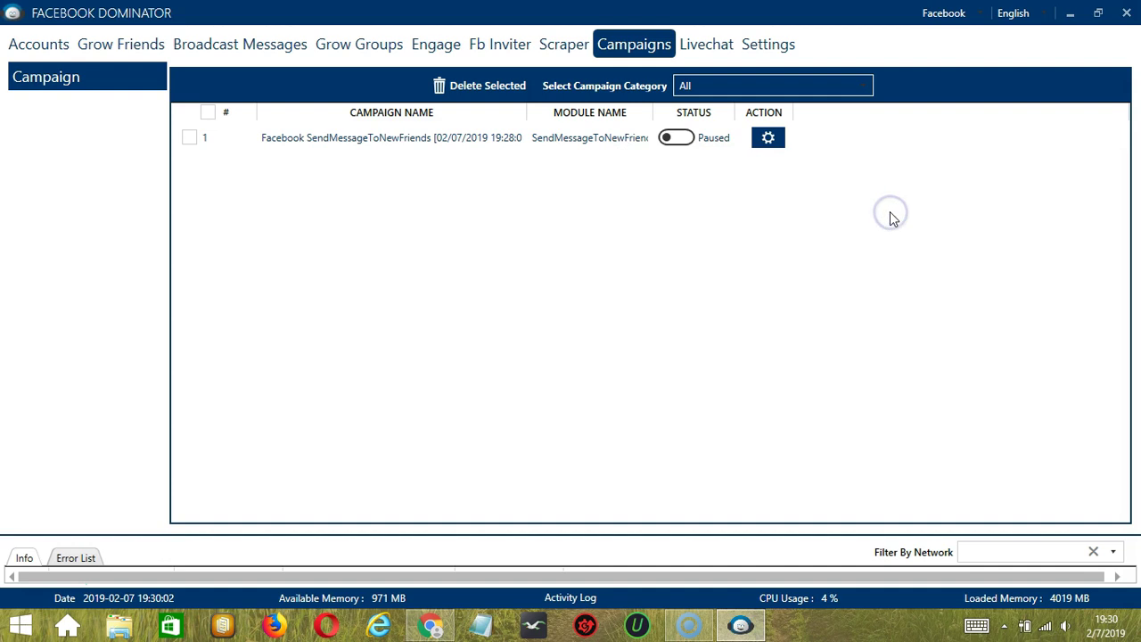